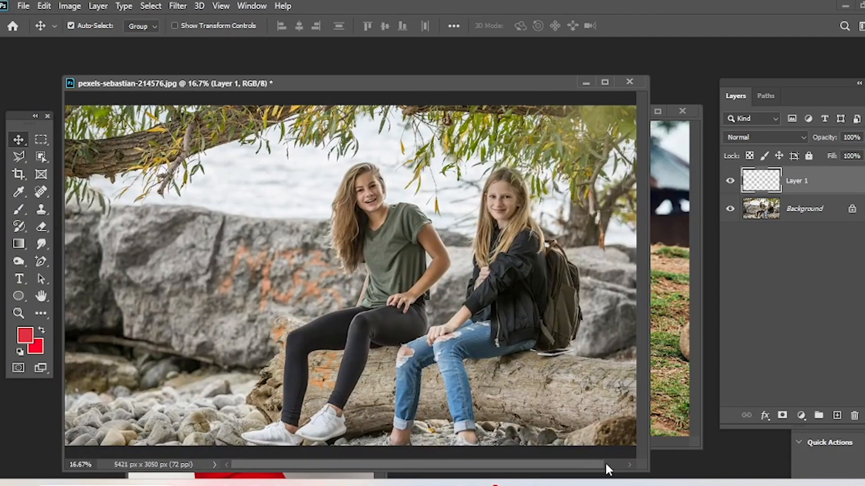
Shrink the window of the photo with two girls, and bring the red-dress photo to the front, higher in the workspace.
drag(641, 466, 549, 406)
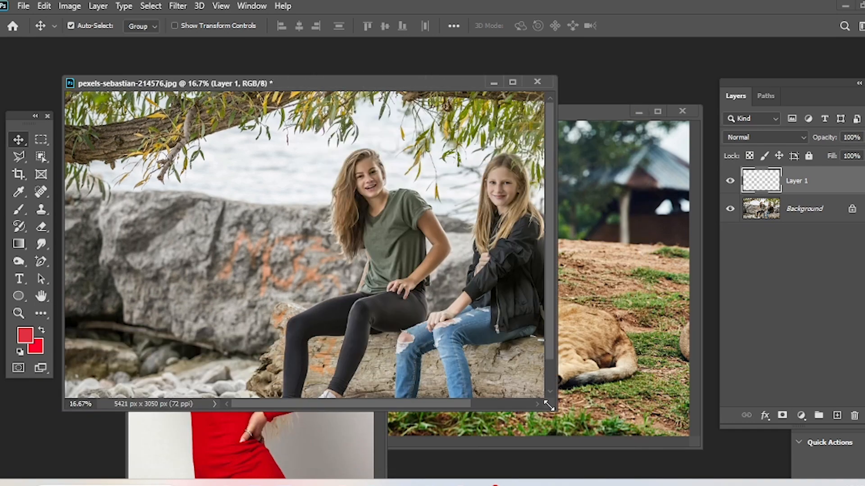
click(663, 373)
click(201, 473)
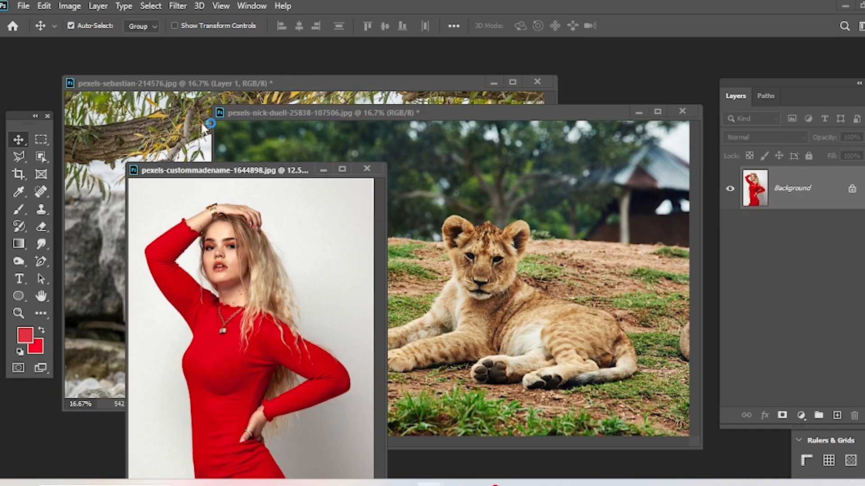
drag(238, 172, 210, 73)
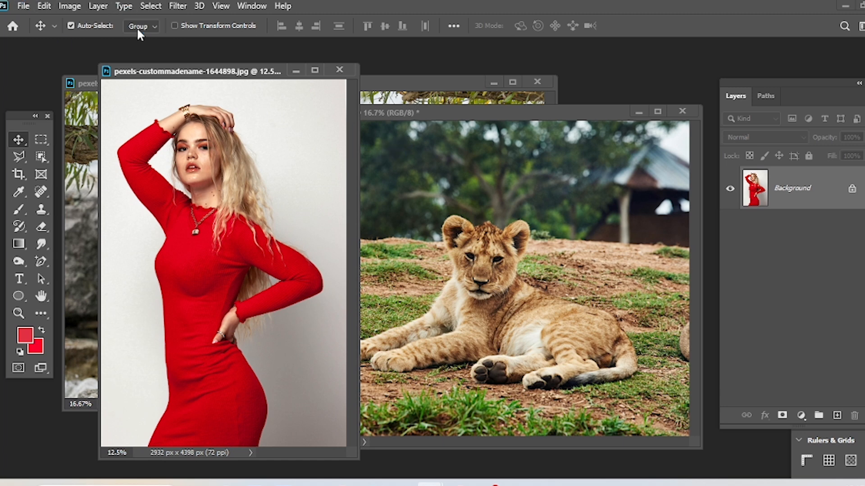
Enlarge the red-dress photo's window and select the entire image.
click(158, 6)
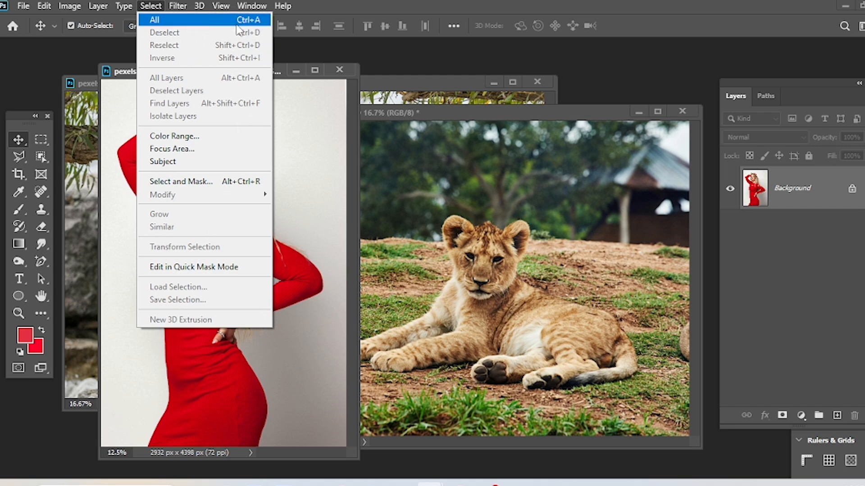
click(457, 203)
click(194, 201)
drag(350, 452, 400, 473)
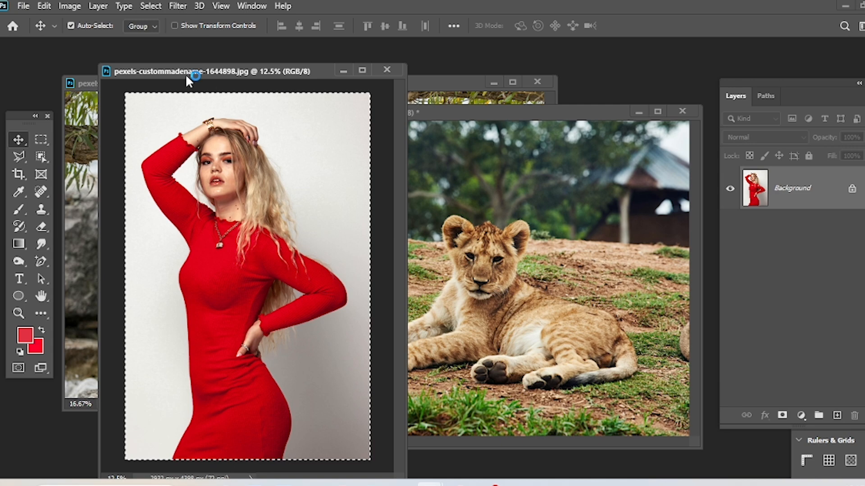
click(151, 6)
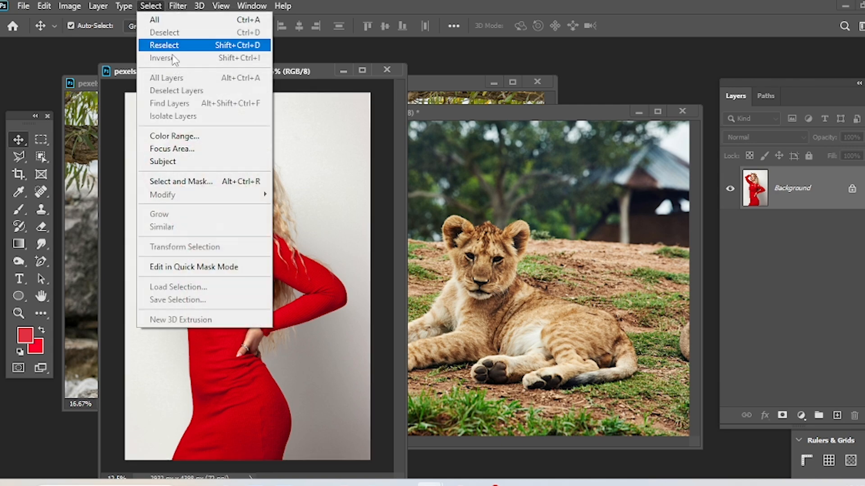
click(202, 23)
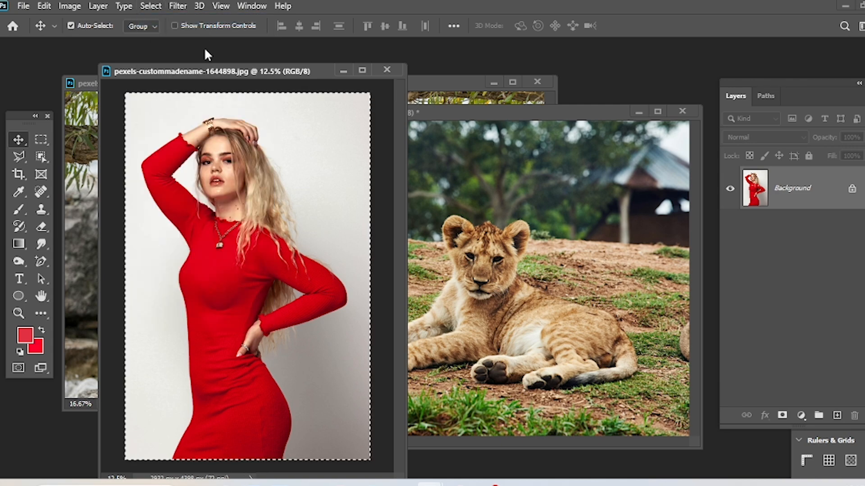
Deselect the whole-image selection on the red-dress photo.
click(150, 6)
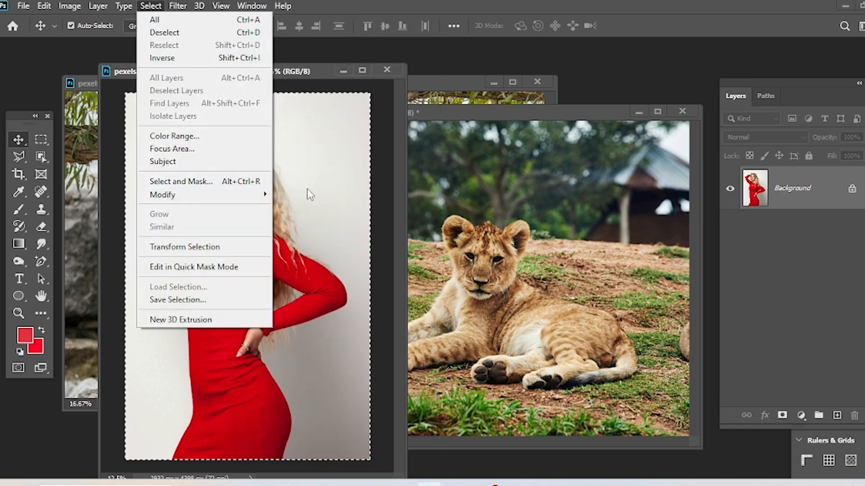
click(140, 6)
click(140, 6)
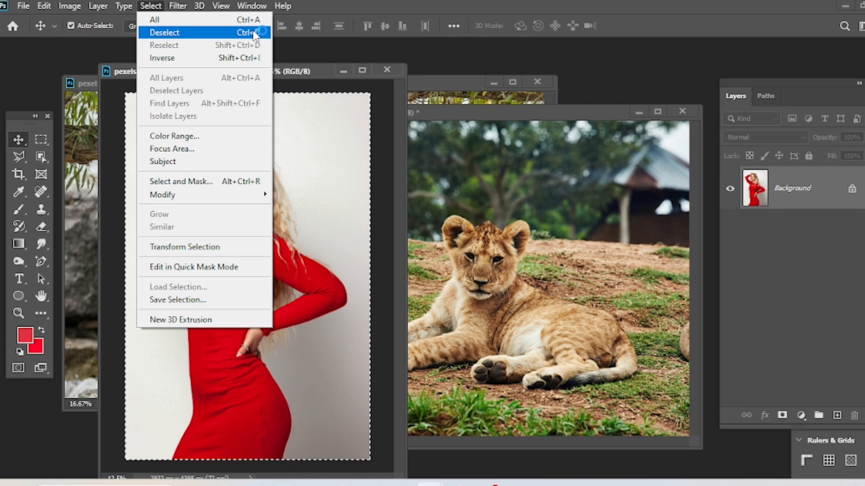
click(255, 32)
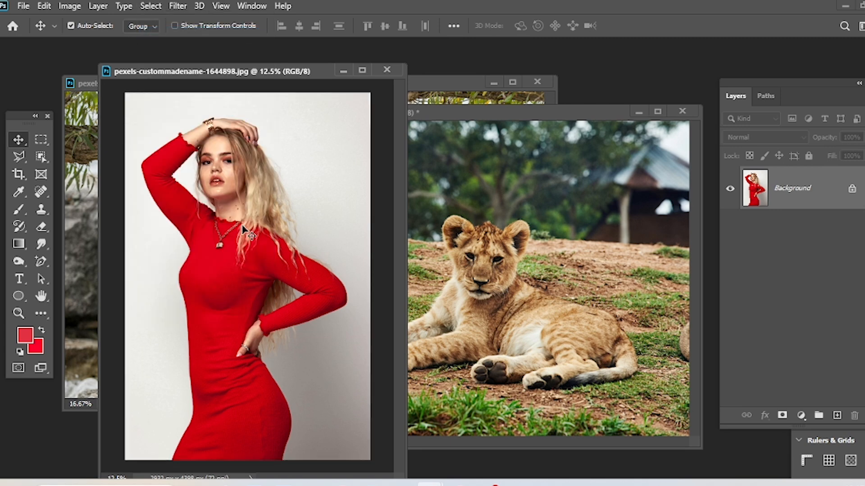
Draw a rectangular marquee around the woman's face and raised hand, and deselect it.
click(41, 140)
drag(172, 112, 260, 209)
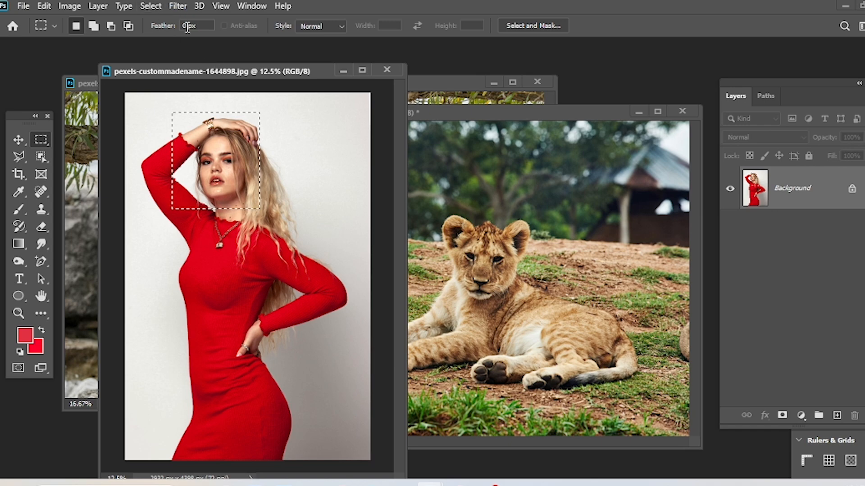
click(151, 6)
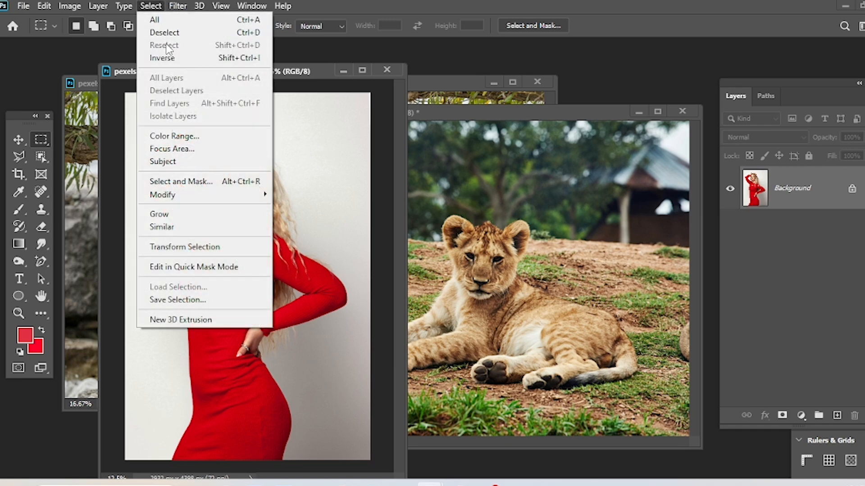
click(164, 32)
Reselect the last rectangular selection around the woman's face.
click(143, 7)
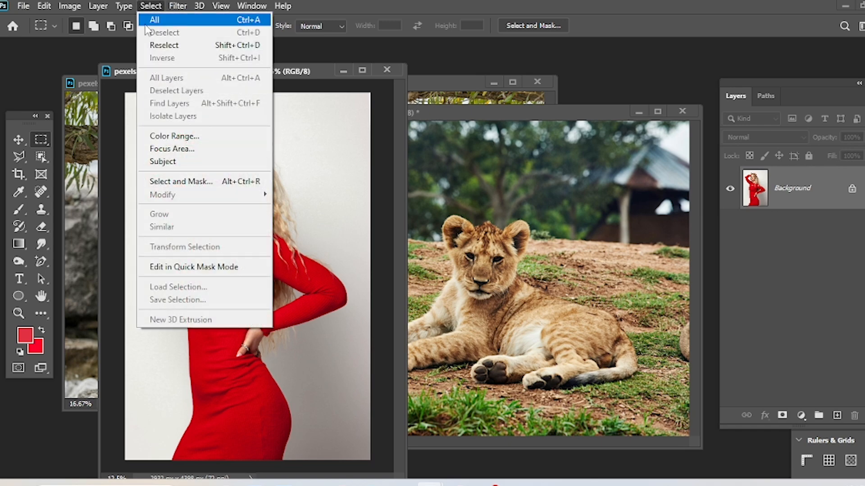
click(162, 44)
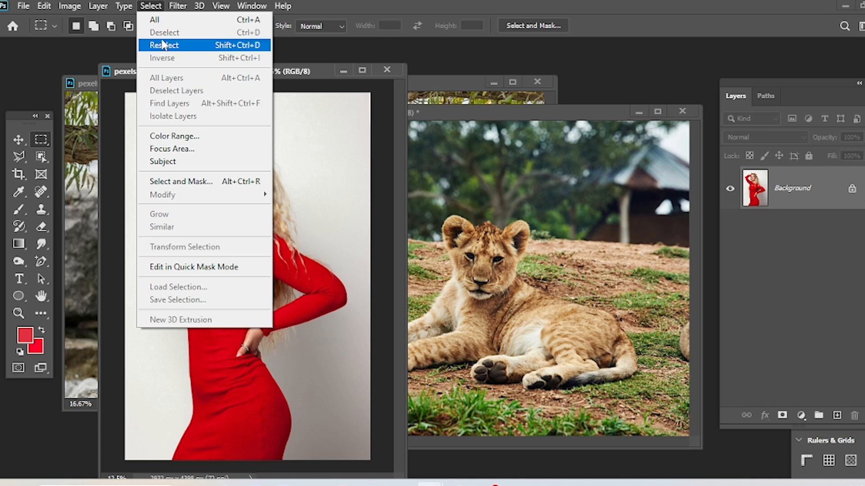
click(163, 44)
click(163, 44)
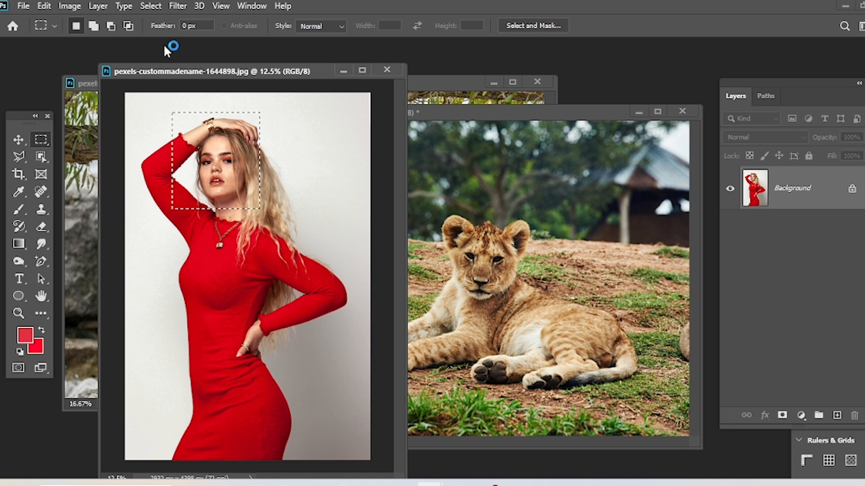
Replace the selection with a larger rectangular marquee from the woman's head down to her necklace, and deselect it.
key(ctrl+d)
drag(181, 122, 277, 244)
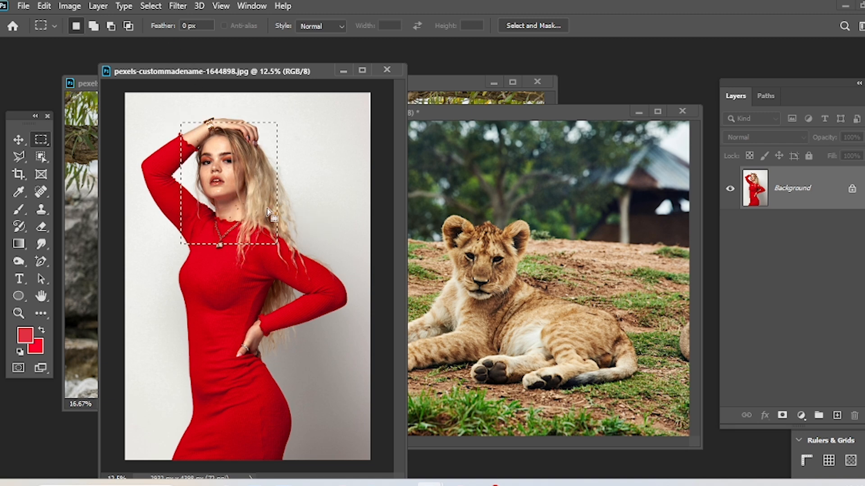
click(158, 8)
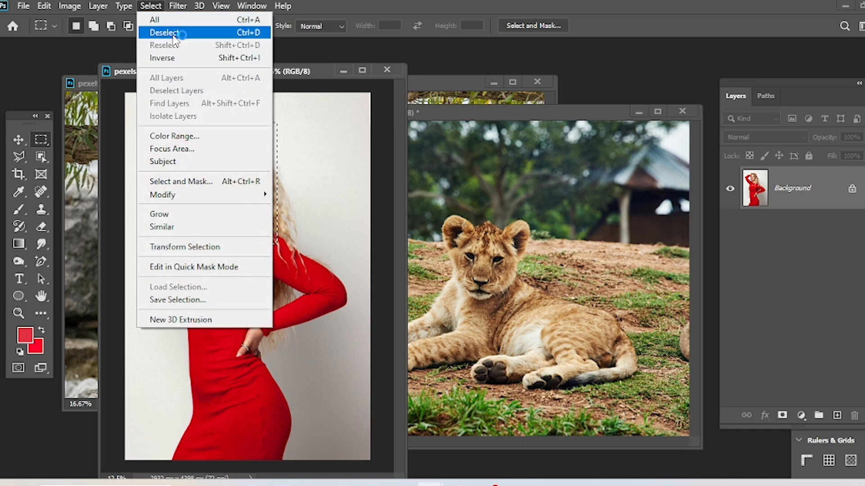
click(164, 32)
Reselect the larger rectangular selection covering the woman's head and necklace.
click(150, 5)
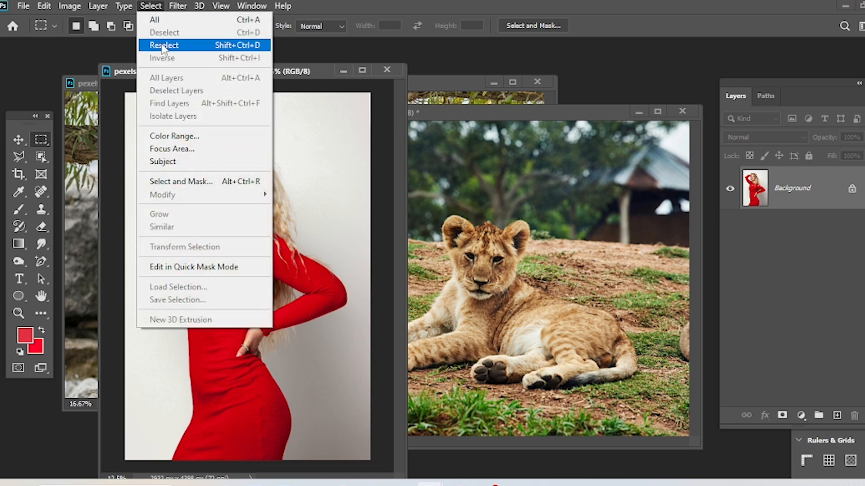
click(163, 45)
click(153, 8)
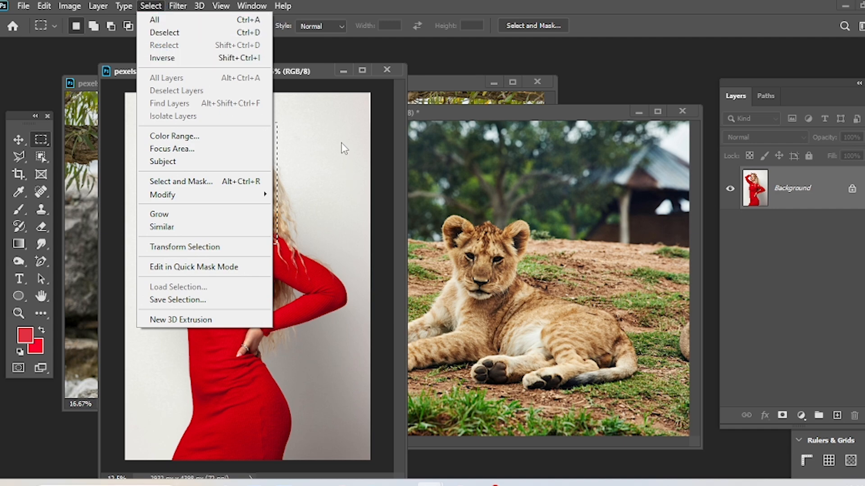
click(325, 158)
Bring the lion cub photo to the front and draw a rectangular marquee around the cub.
click(458, 182)
drag(363, 188, 584, 369)
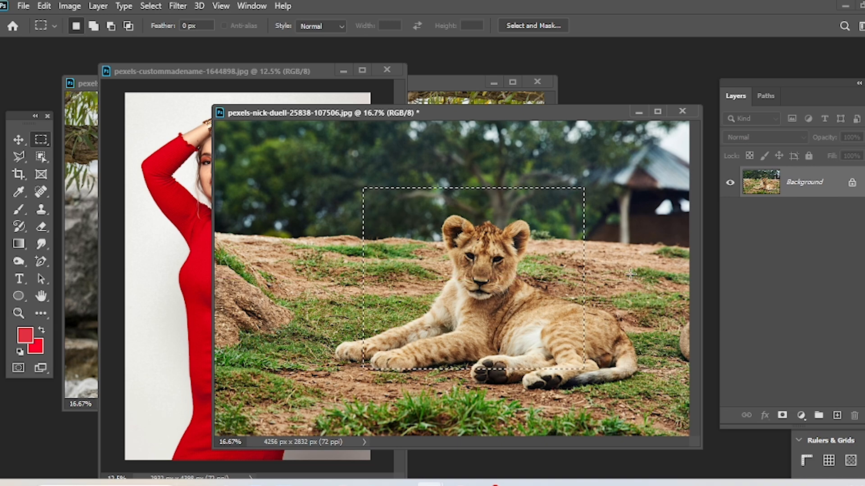
key(ctrl+minus)
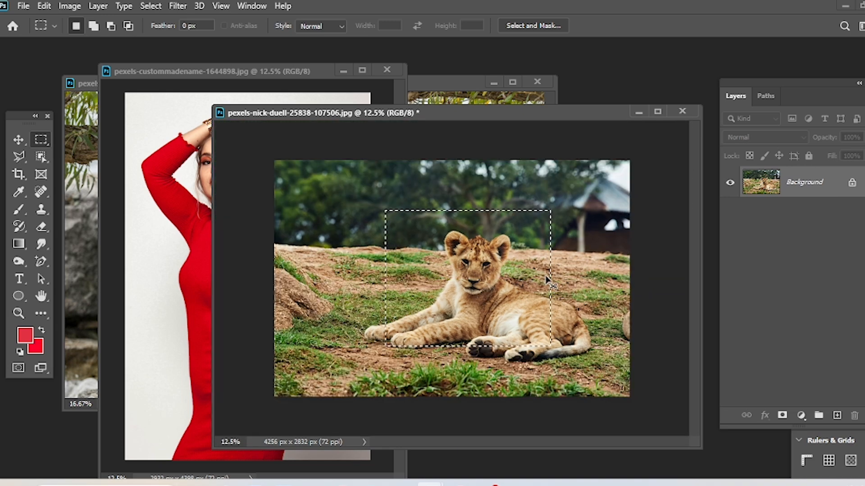
Reposition and enlarge the lion cub photo's window, clear its selection, and view the image at 16.67%.
drag(238, 112, 143, 65)
drag(603, 395, 701, 471)
key(ctrl+plus)
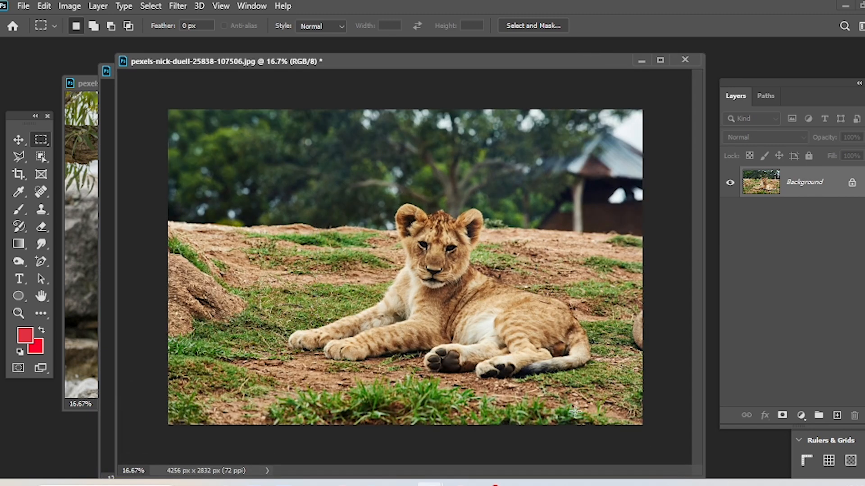
Draw an elliptical marquee with a 50 px feather around the lion cub's head.
right_click(40, 140)
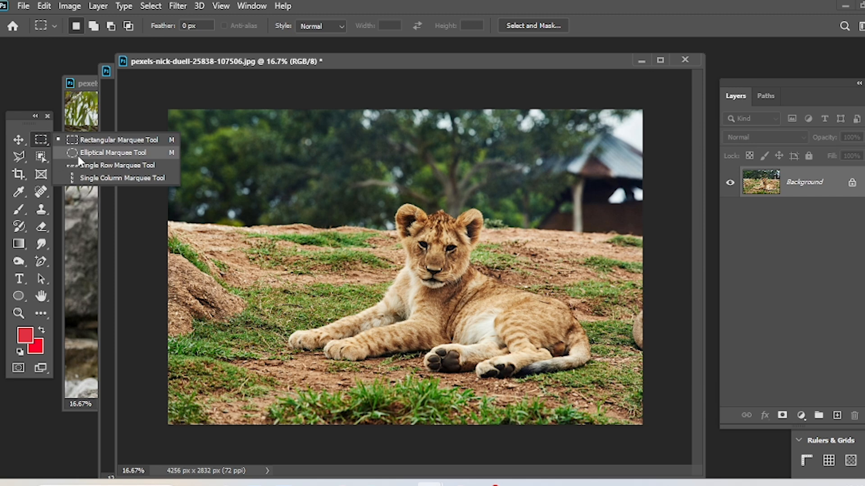
click(85, 141)
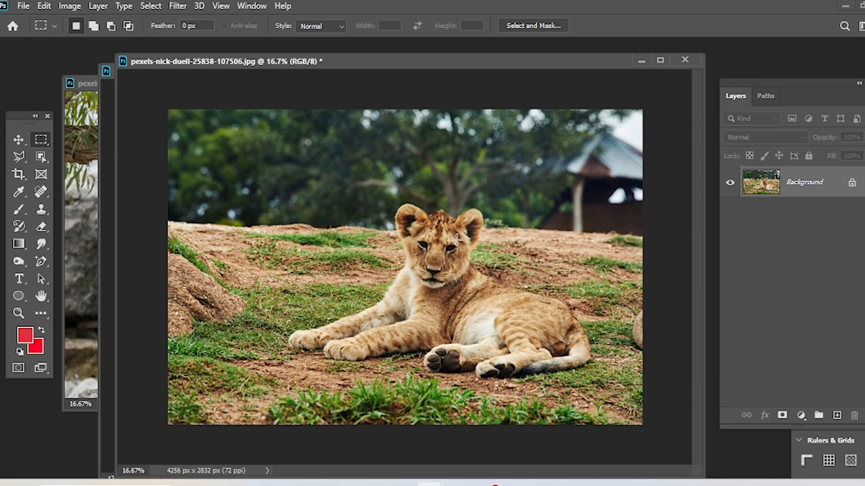
right_click(41, 140)
click(90, 155)
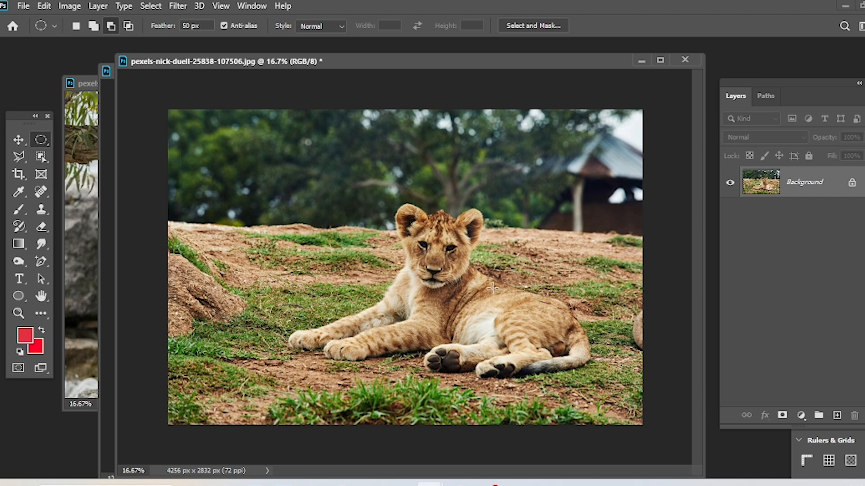
drag(372, 199, 498, 310)
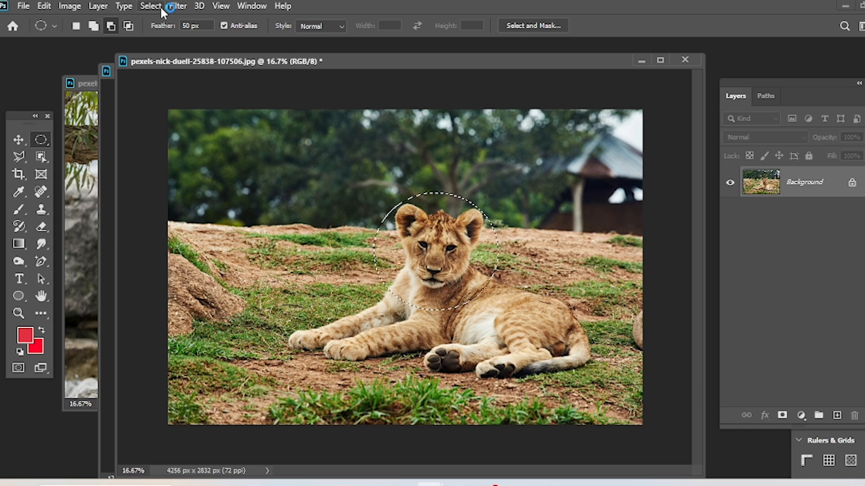
Invert the feathered selection and fill the area outside the cub's head with bright red, leaving nothing selected.
click(148, 6)
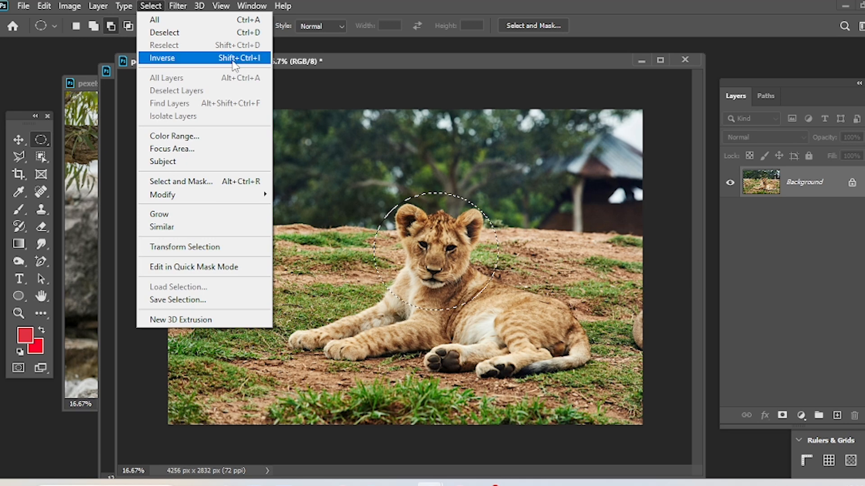
click(493, 164)
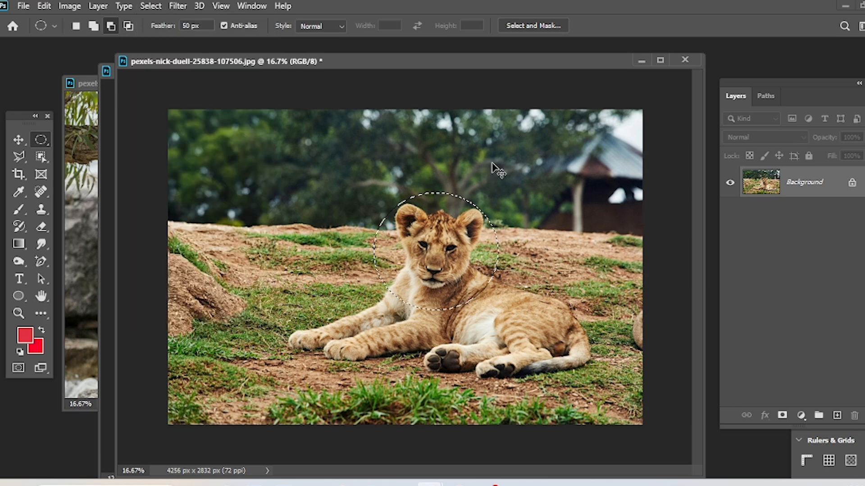
key(ctrl+shift+i)
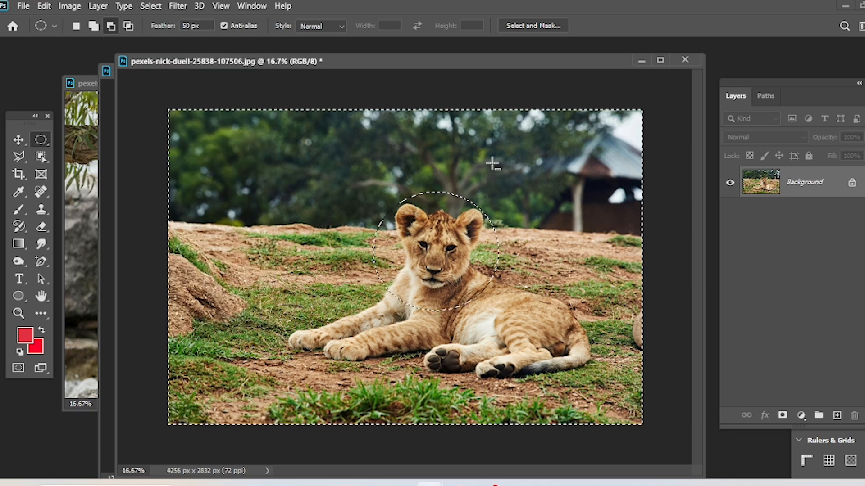
key(alt+BackSpace)
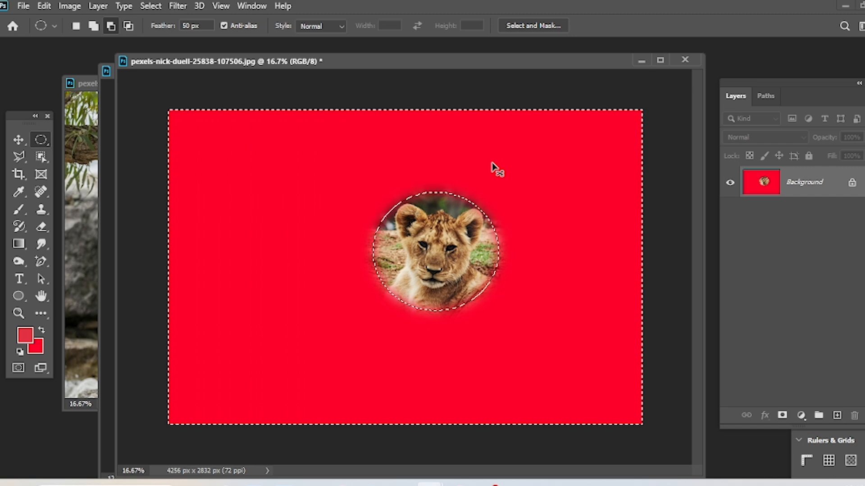
key(ctrl+d)
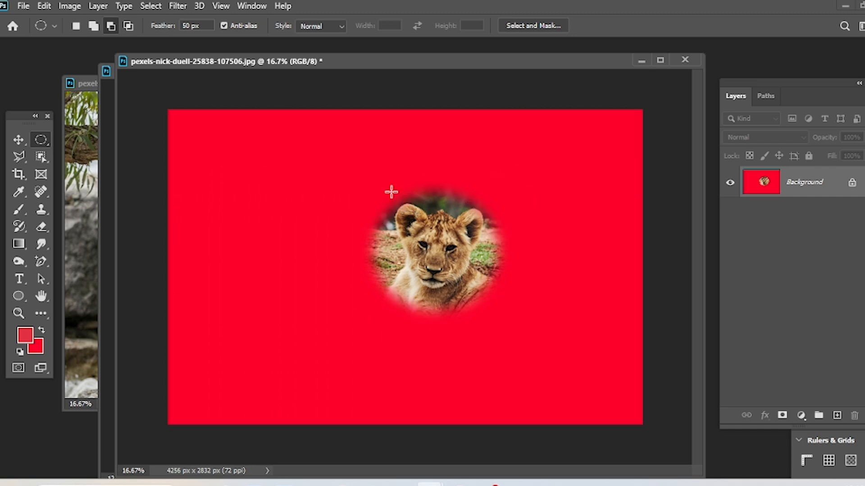
Undo the deselection and the red fill on the lion cub photo, and clear the inverted selection.
key(ctrl+z)
key(ctrl+z)
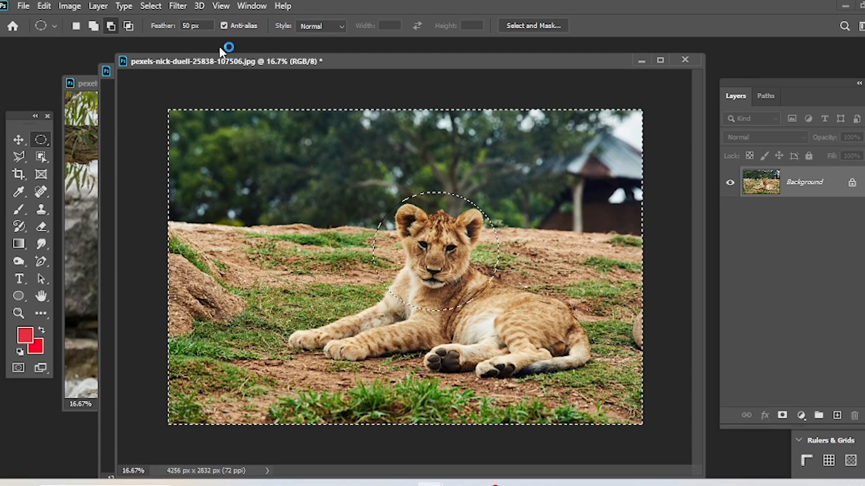
key(ctrl+d)
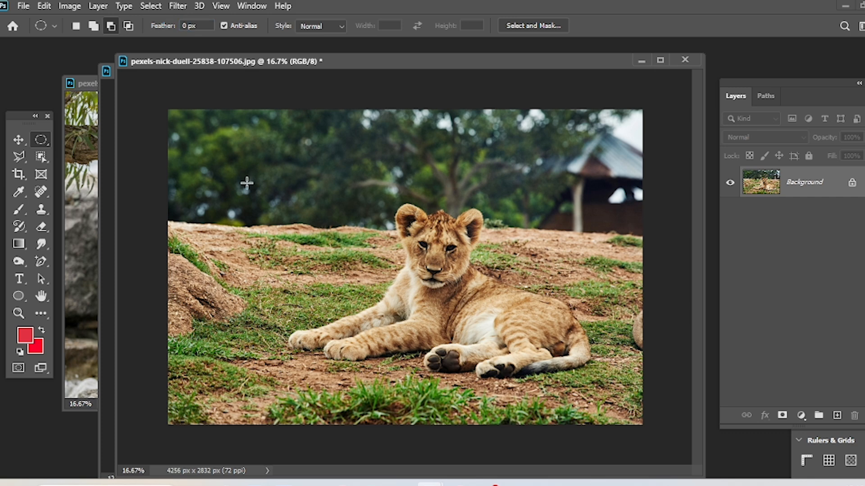
Fill everything outside an elliptical selection with 0 px feather around the cub's head with bright red, and deselect.
drag(360, 180, 501, 316)
key(ctrl+shift+i)
key(alt+BackSpace)
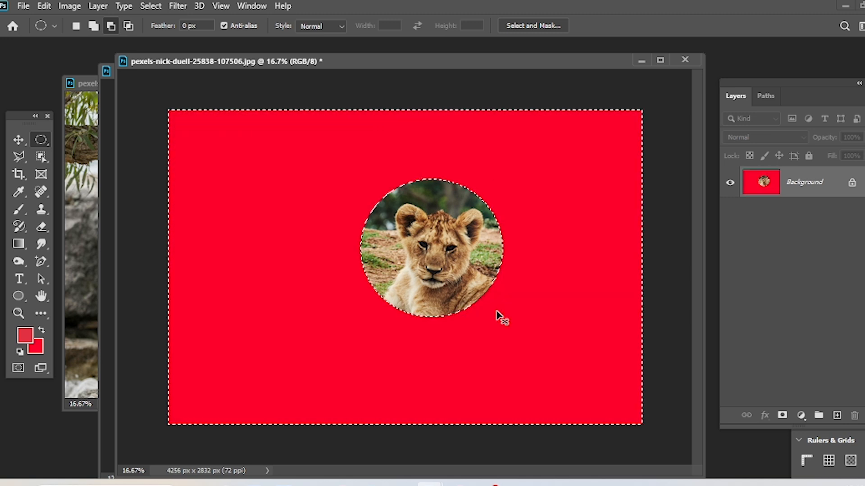
key(ctrl+d)
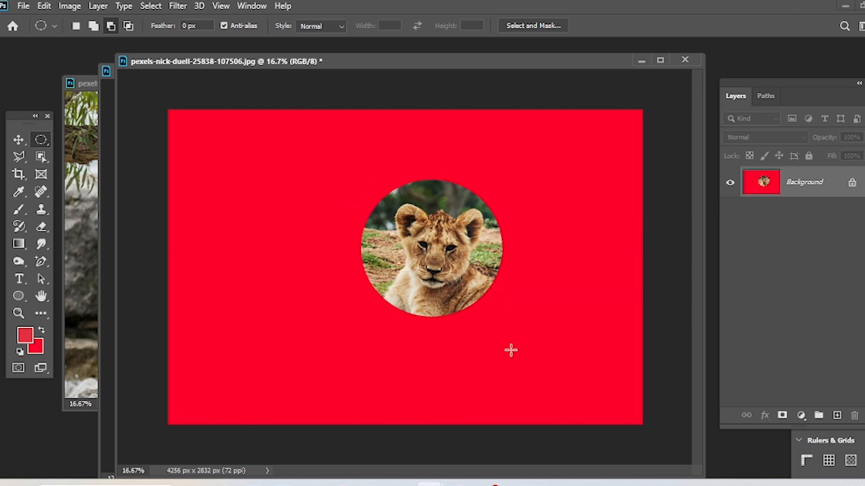
Undo the deselection and the red fill around the cub's head, and clear the remaining inverted selection.
key(ctrl+z)
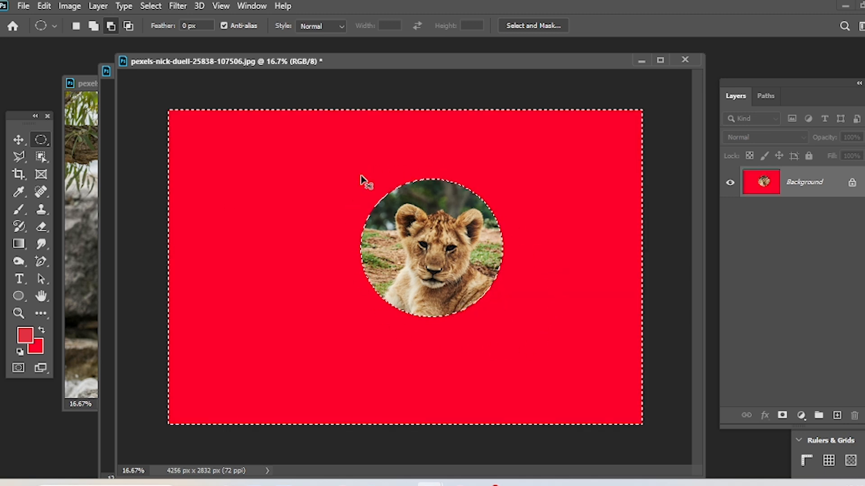
key(ctrl+z)
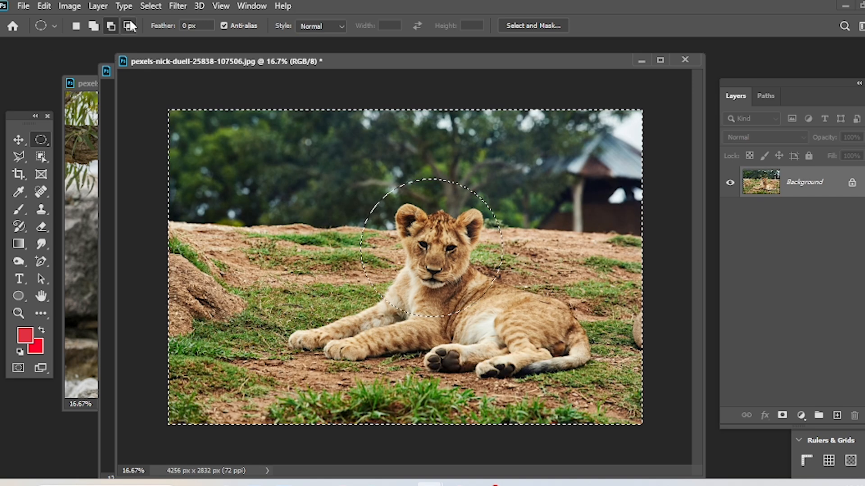
click(150, 6)
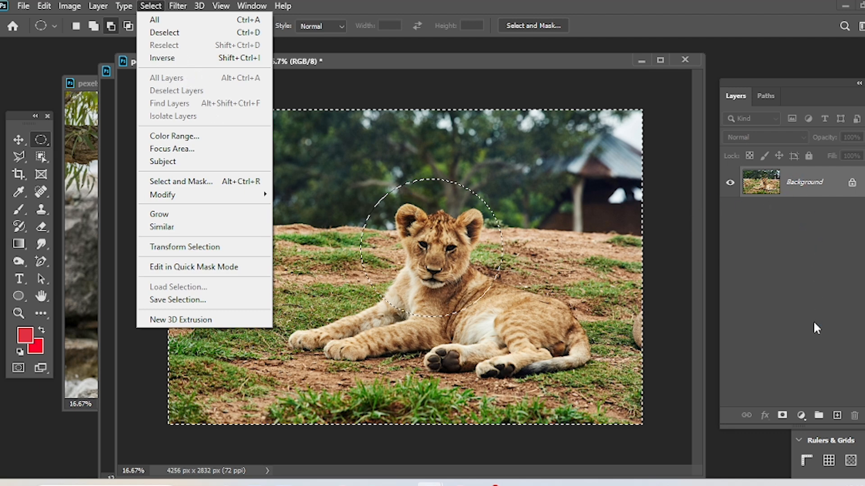
click(434, 176)
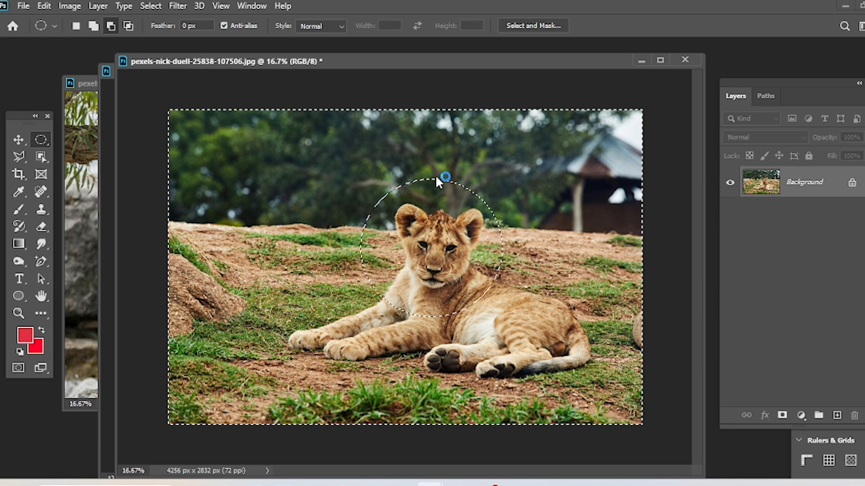
key(ctrl+d)
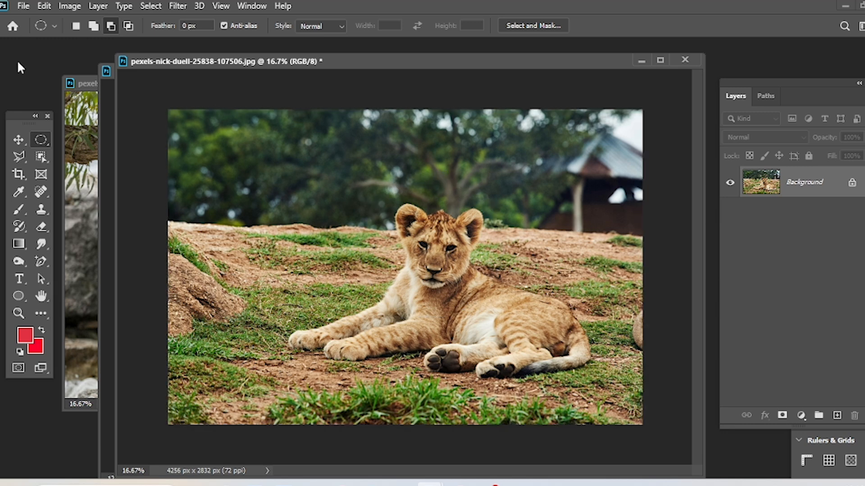
Select the whole lion cub with the Object Selection tool in Rectangle mode.
mouse_move(41, 157)
mouse_down()
mouse_move(65, 174)
mouse_move(86, 167)
mouse_move(90, 154)
mouse_up()
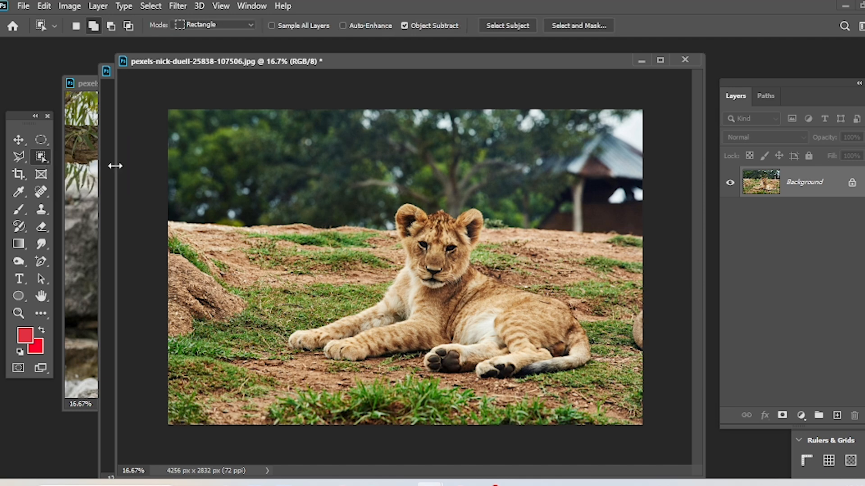
drag(259, 97, 584, 426)
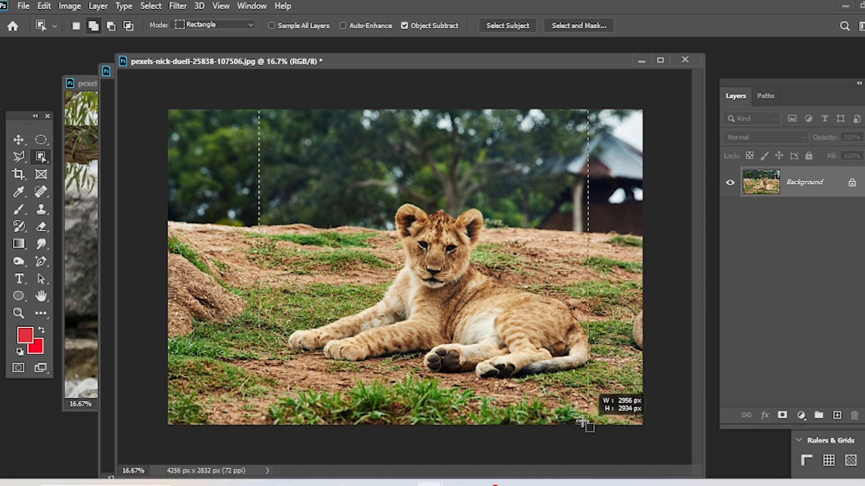
drag(587, 425, 588, 425)
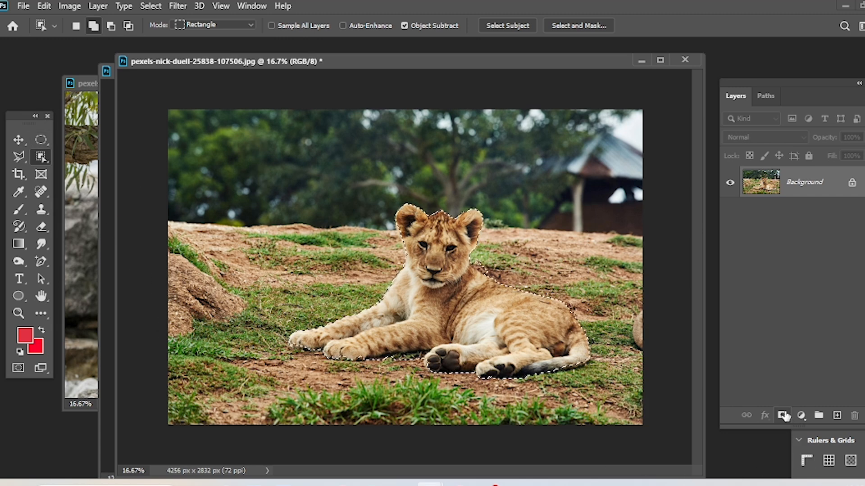
Try a layer mask from the cub selection, and copy the selected cub onto a new layer instead.
click(782, 416)
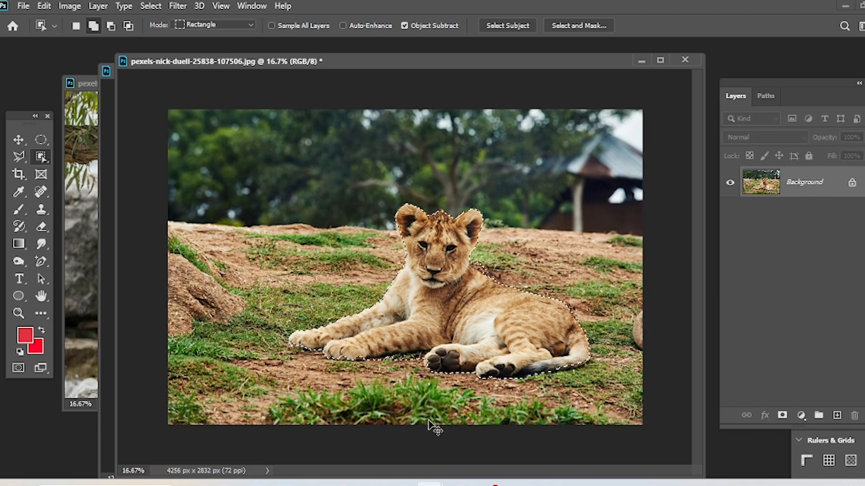
key(ctrl+j)
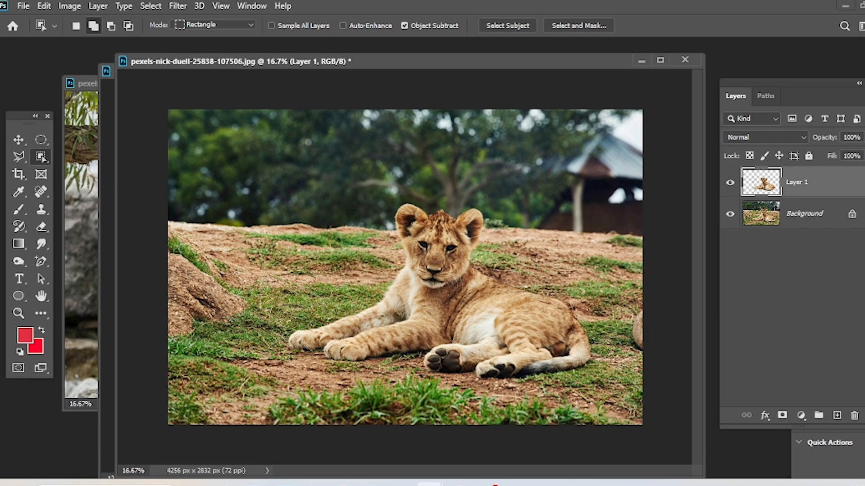
Activate the Move tool and apply the All Layers command with the cub cutout layer active.
click(18, 139)
mouse_move(426, 291)
mouse_down()
mouse_move(189, 295)
mouse_move(425, 290)
mouse_up()
click(803, 212)
click(777, 193)
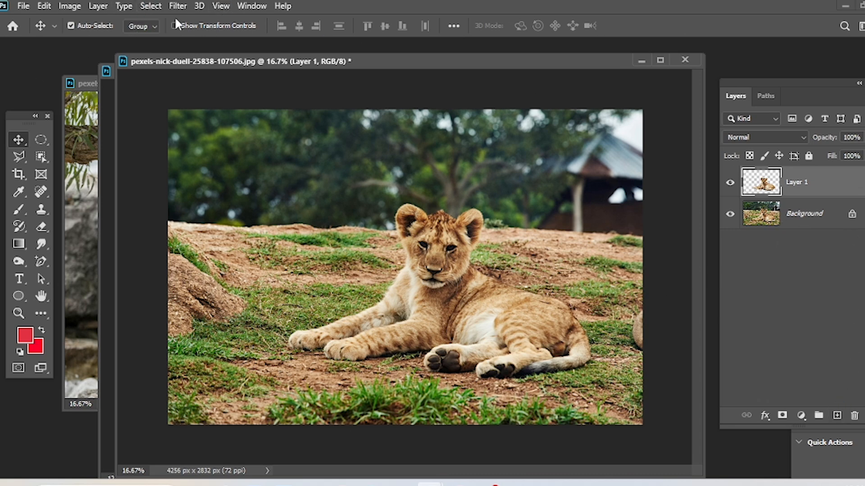
click(156, 8)
click(192, 88)
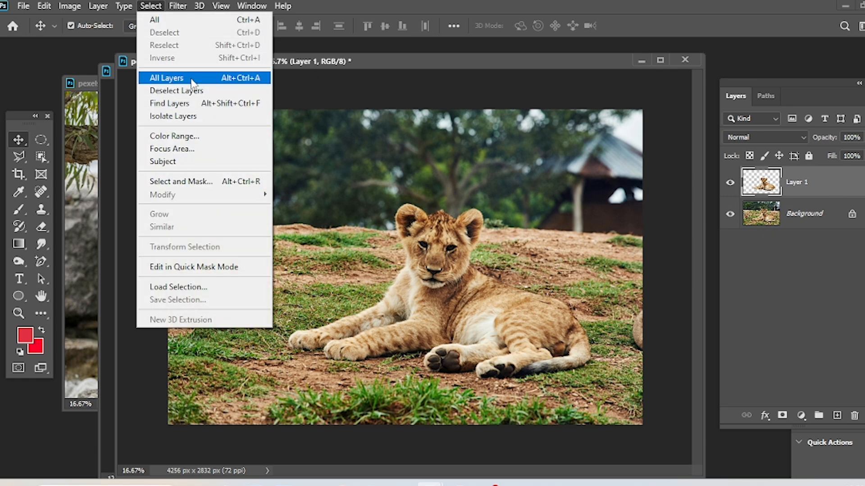
click(198, 79)
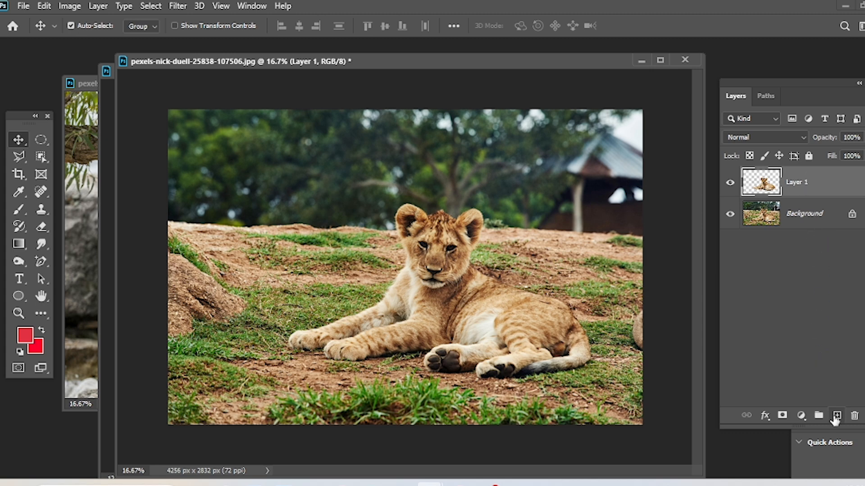
click(836, 416)
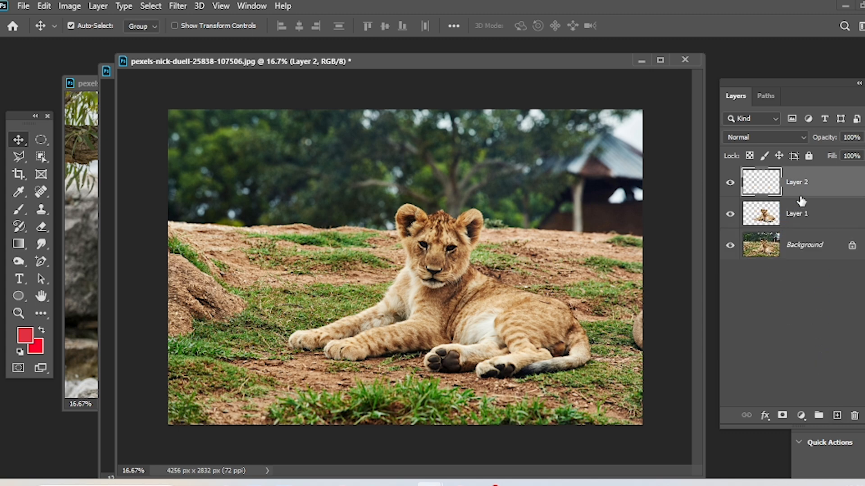
click(808, 305)
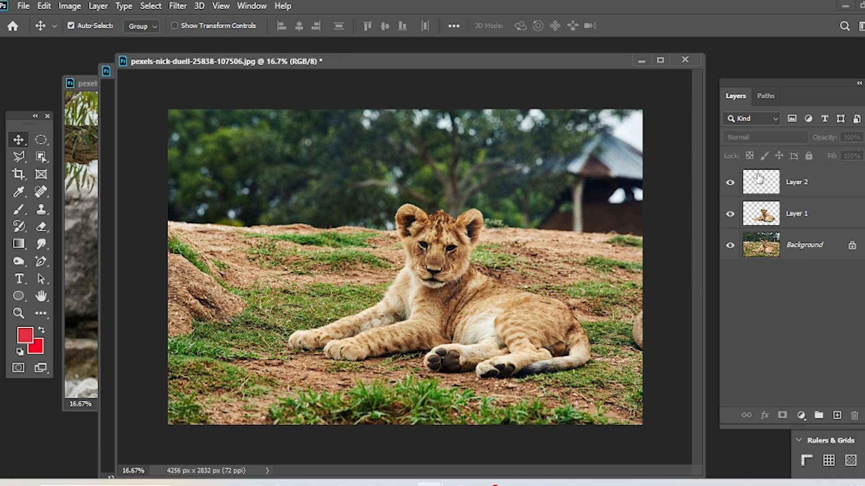
click(760, 178)
key(Delete)
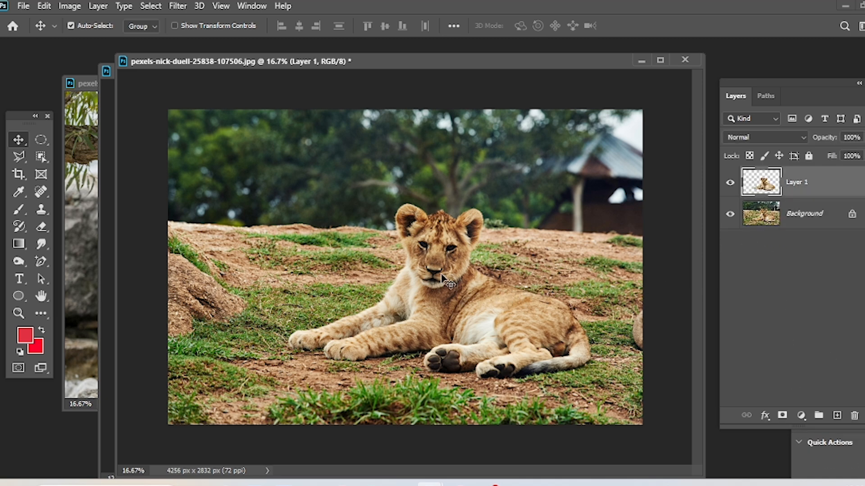
Duplicate the cub cutout layer, placing the copy left of the background cub and the original cutout to its right.
key(ctrl)
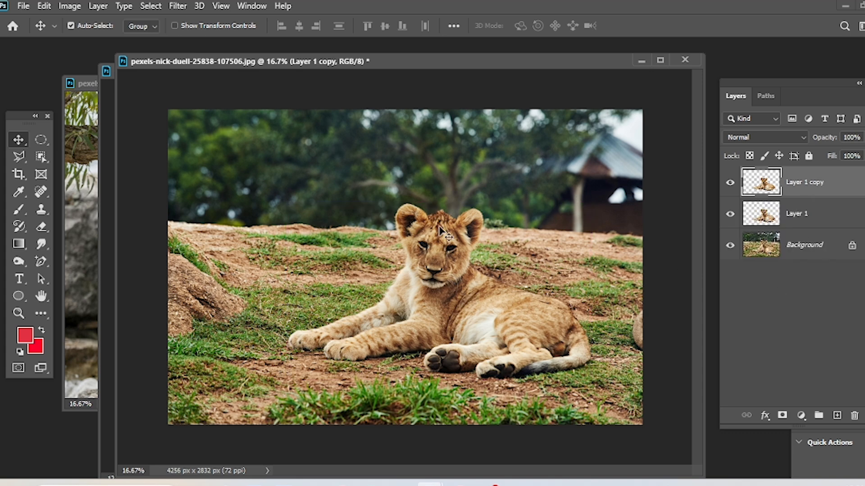
drag(441, 294, 314, 299)
drag(541, 321, 612, 338)
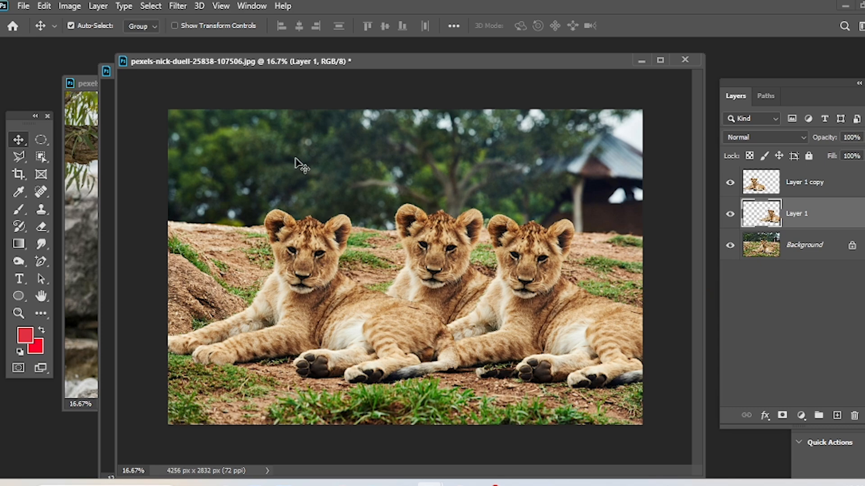
Select both cub cutout layers at once with All Layers, delete them, and undo the deletion.
click(150, 6)
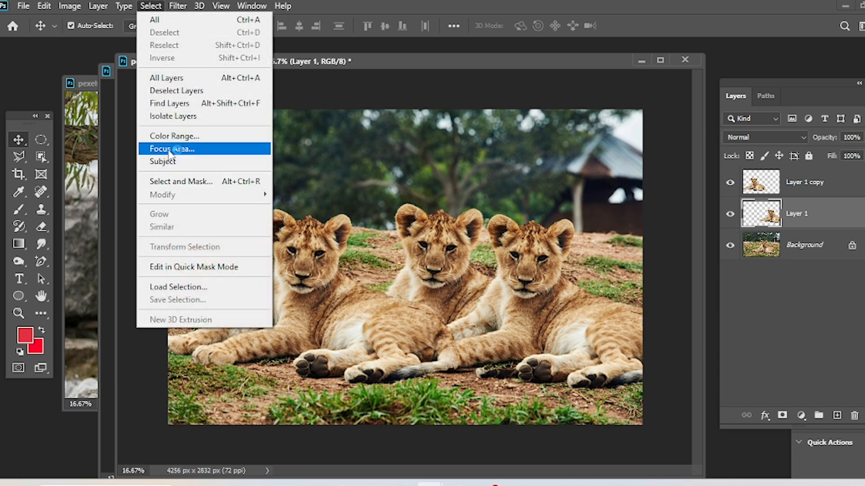
click(175, 80)
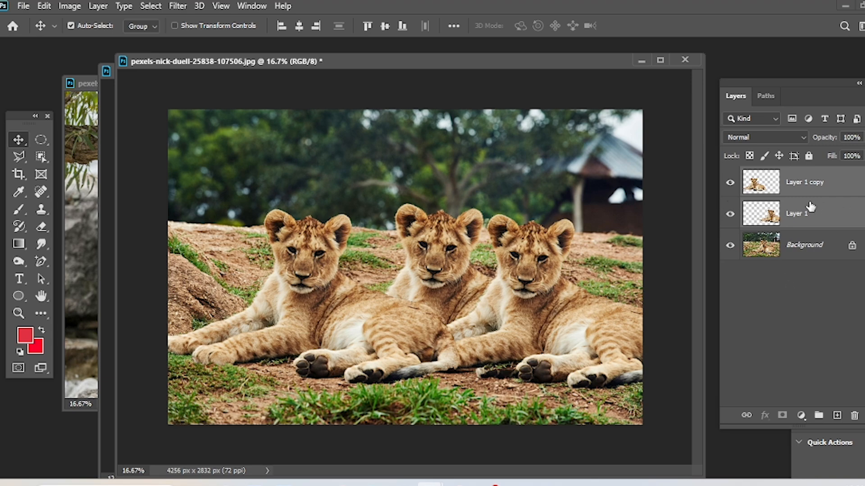
key(Delete)
key(ctrl+z)
click(151, 7)
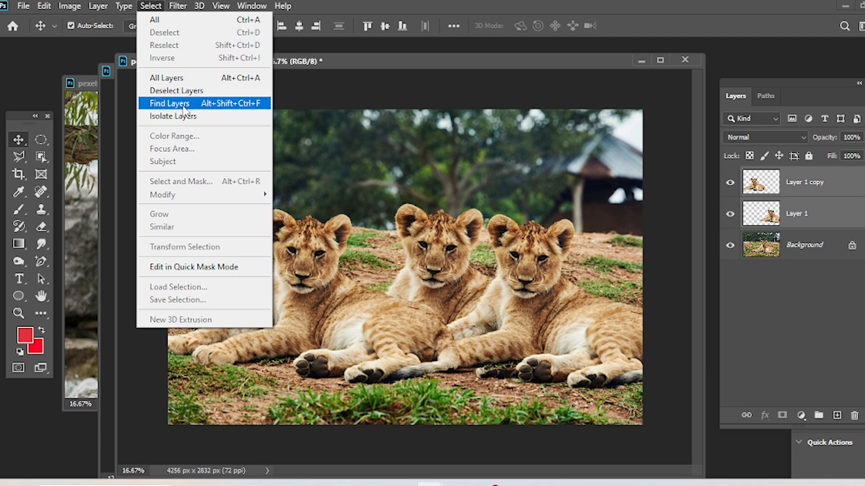
click(846, 191)
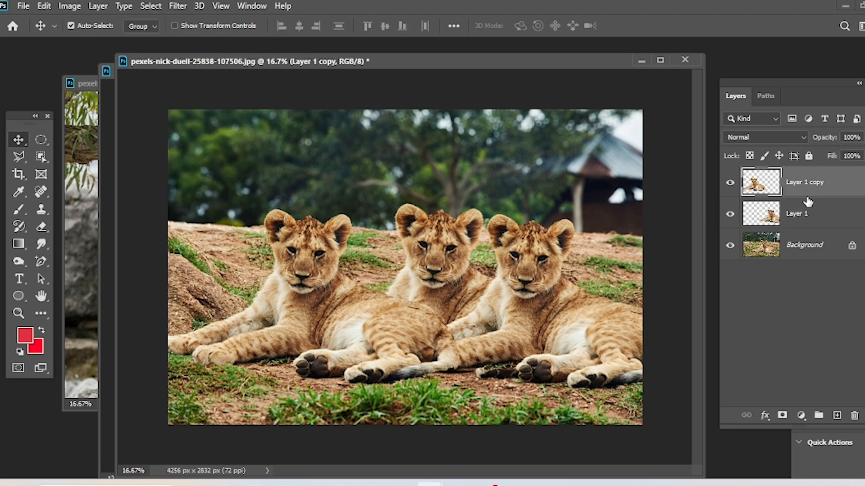
right_click(793, 218)
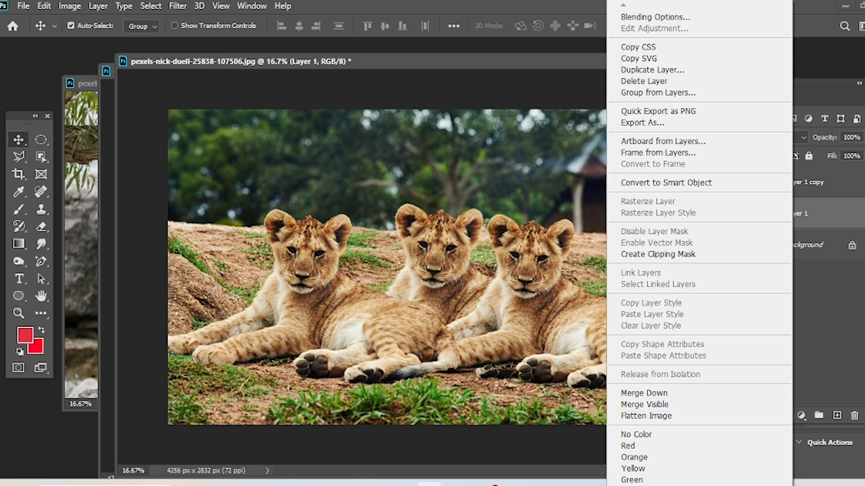
click(809, 247)
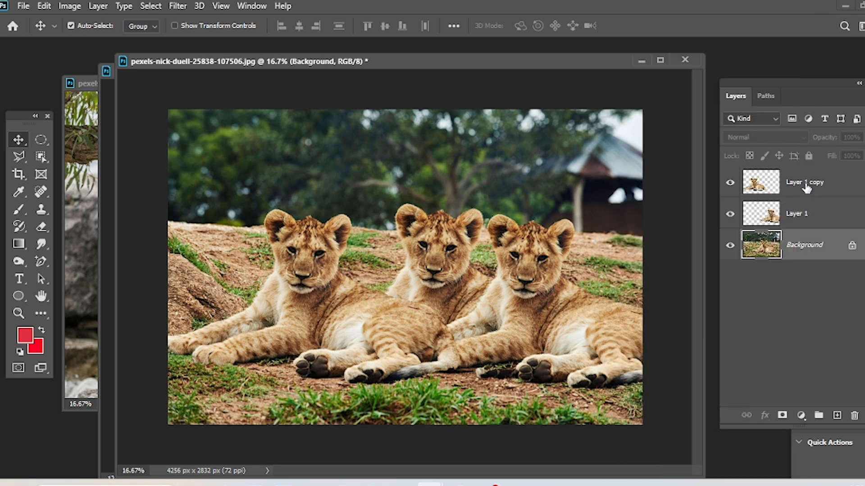
Rename the Layer 1 copy layer to "righ".
click(806, 187)
double_click(807, 185)
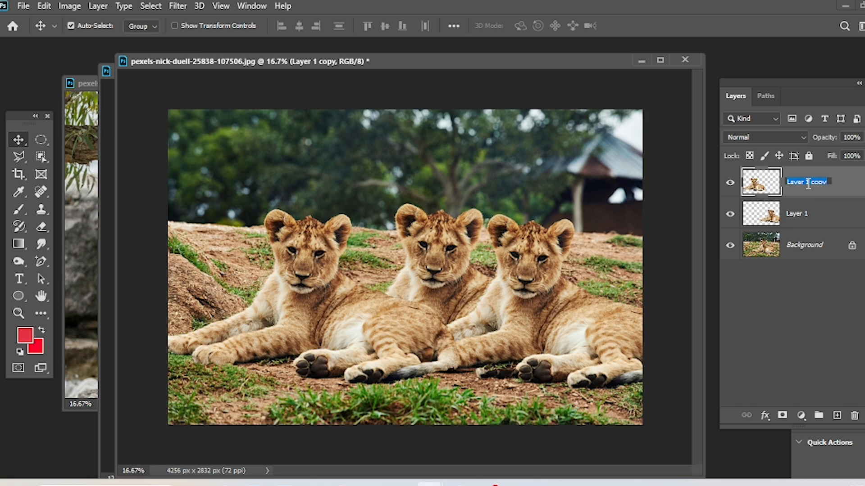
text(righ)
key(Return)
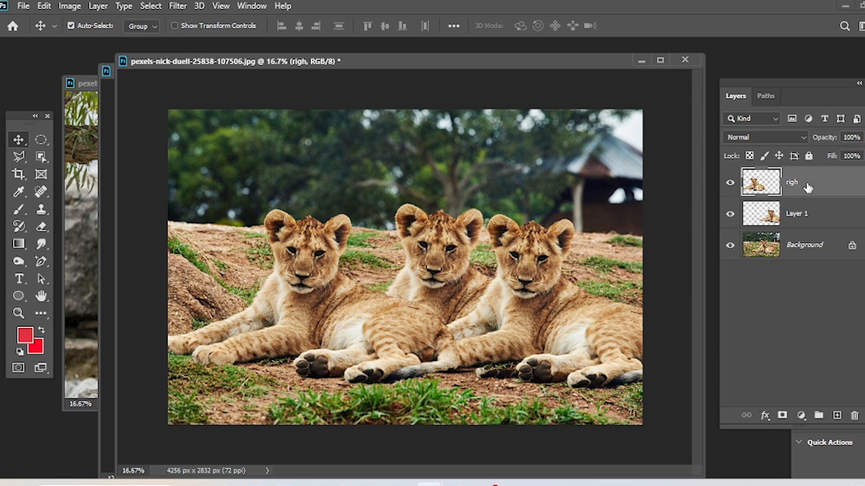
With no layer selected, use Find Layers to search for the name "righ", select that layer, and clear the search.
click(797, 282)
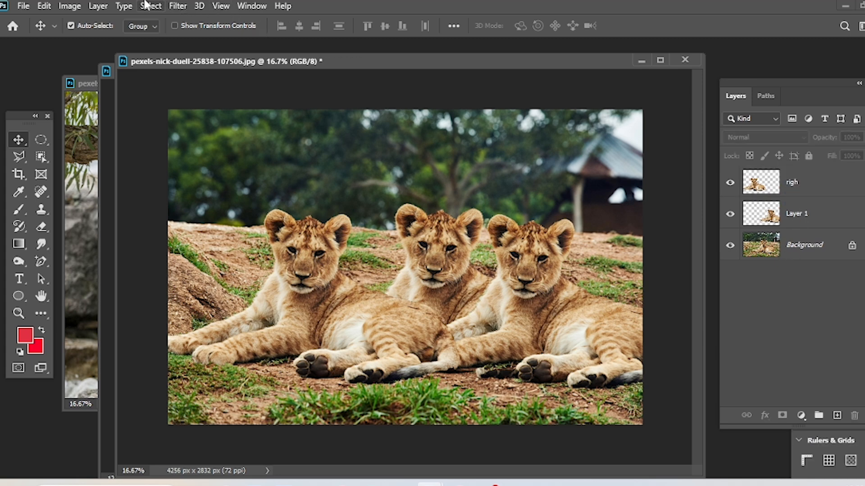
click(146, 4)
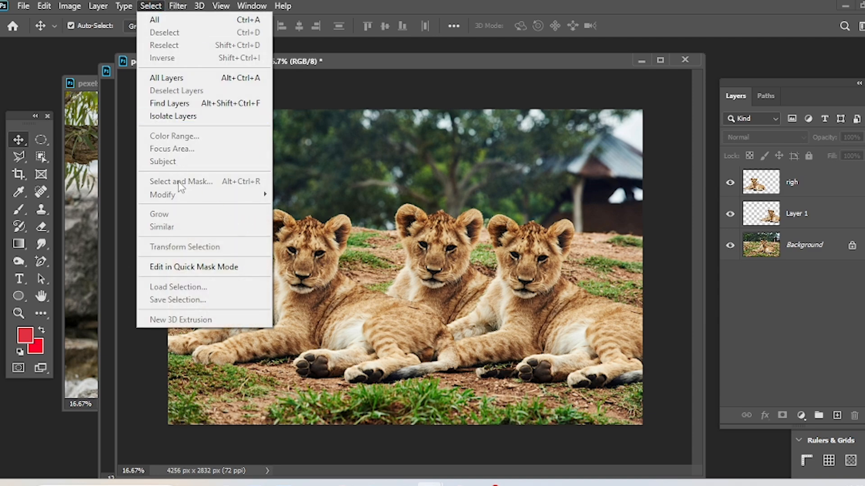
click(190, 104)
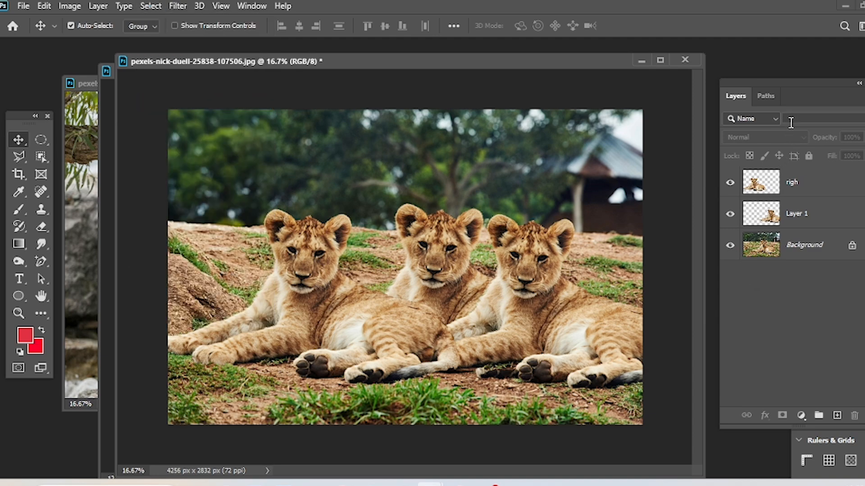
text(right)
key(BackSpace)
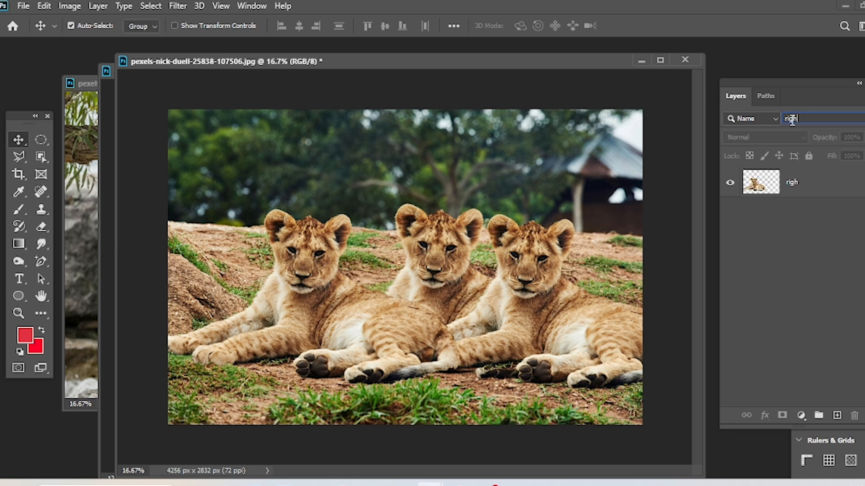
click(793, 184)
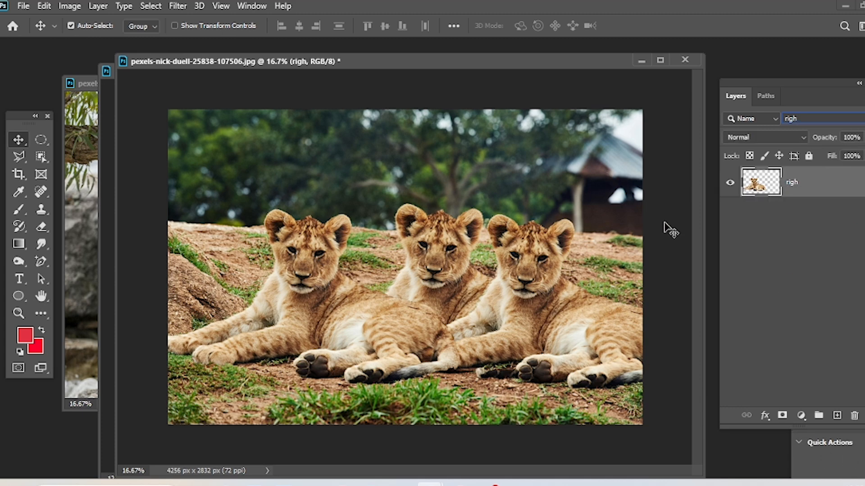
key(BackSpace)
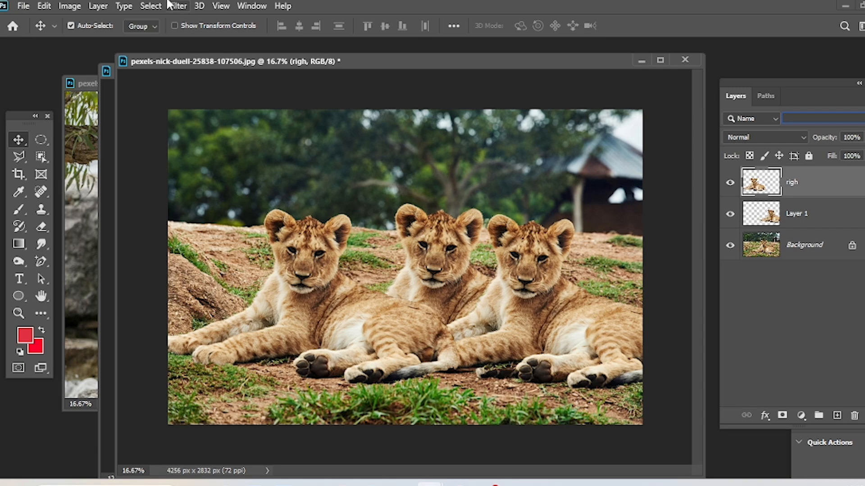
Isolate the selected righ layer with Isolate Layers, and undo the layer's rename.
click(151, 7)
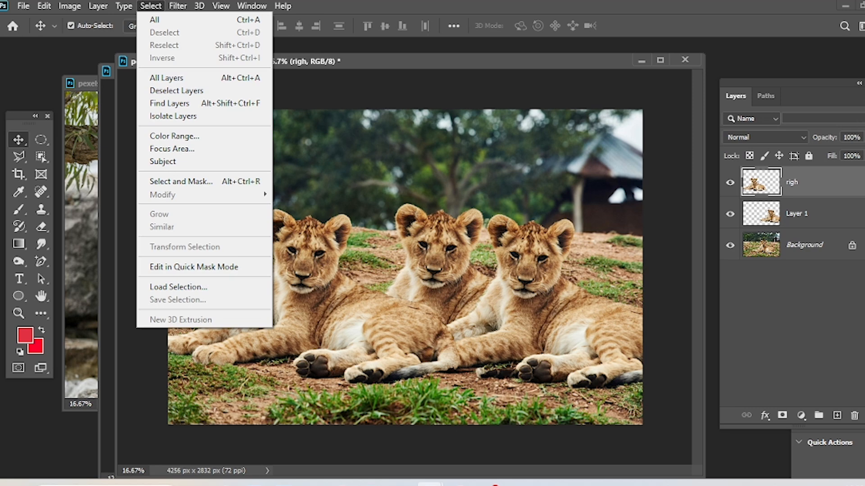
click(207, 116)
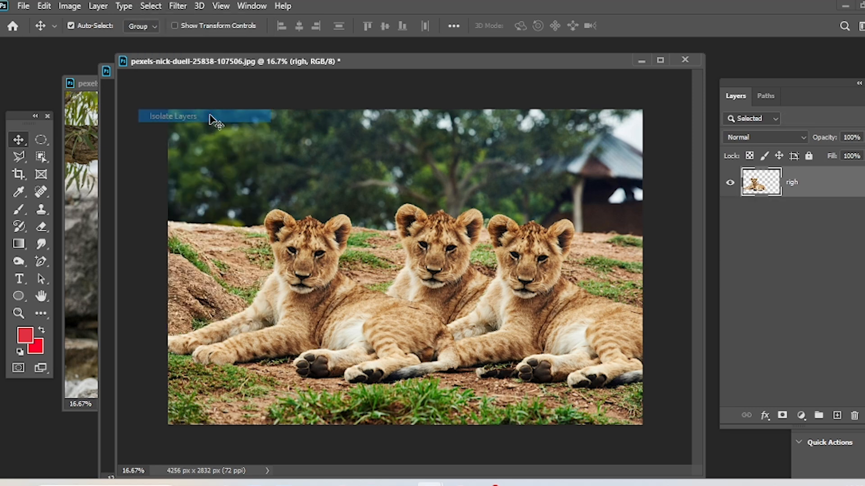
key(ctrl+z)
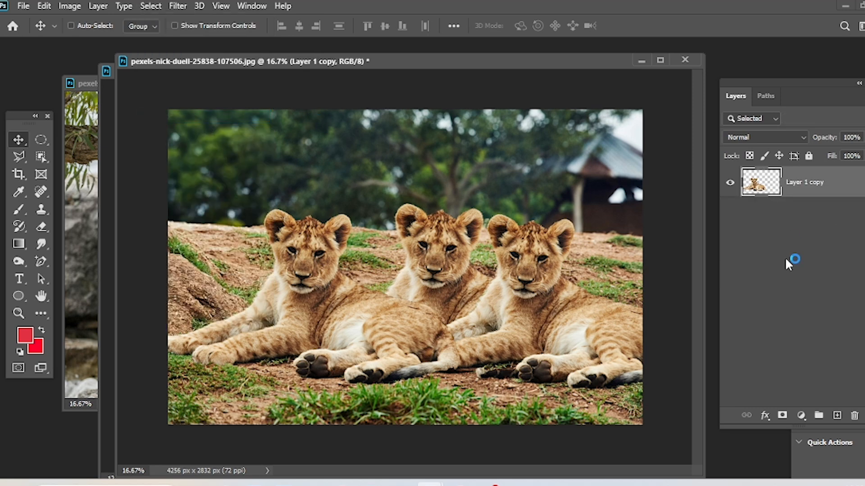
Undo the move of the isolated cub layer and turn off layer filtering so that all layers are listed.
key(ctrl+z)
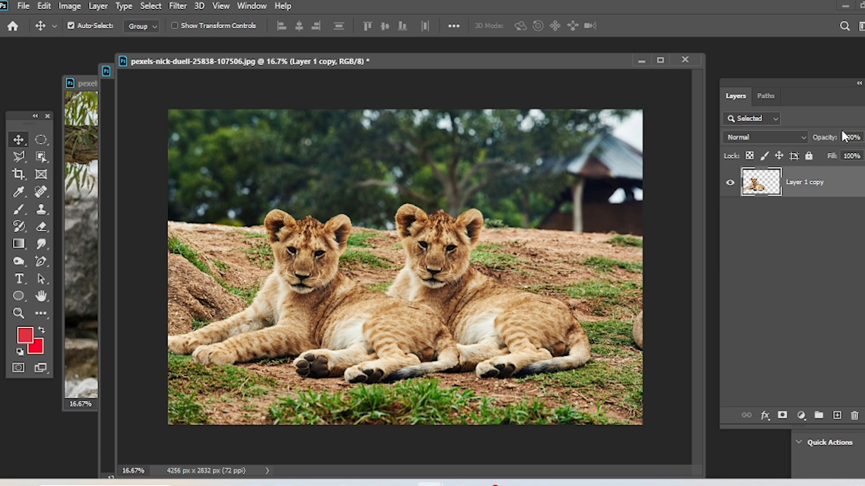
click(863, 118)
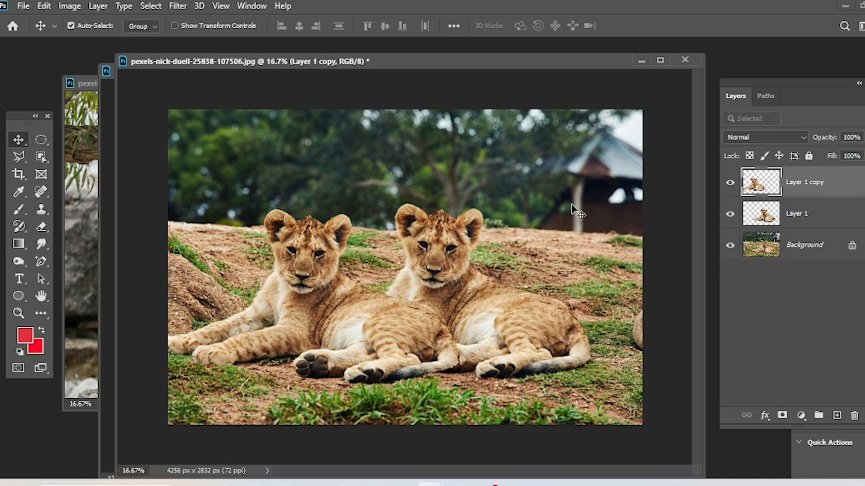
click(150, 6)
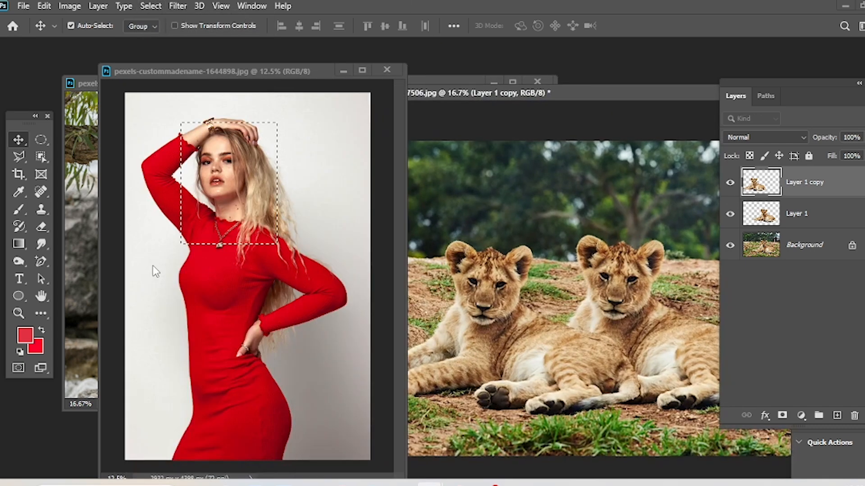
Bring the red-dress photo to the front, move its window clear of the cubs photo, and remove its rectangular selection.
click(276, 90)
drag(277, 72, 432, 40)
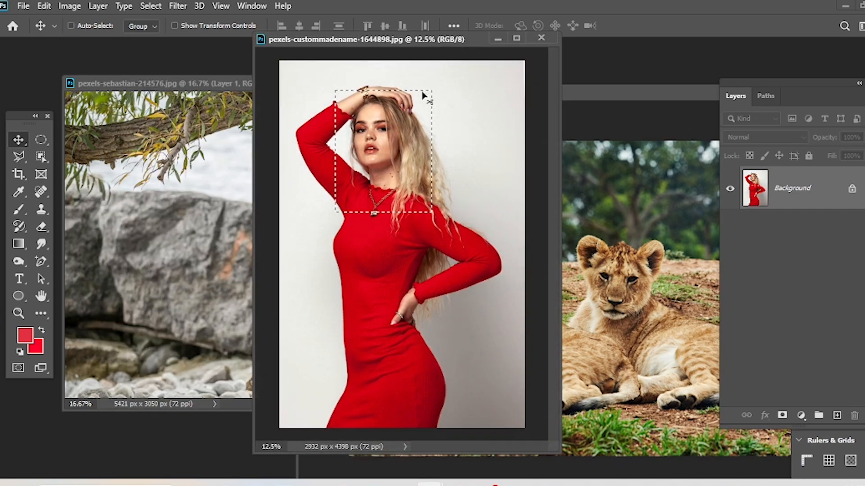
key(ctrl+d)
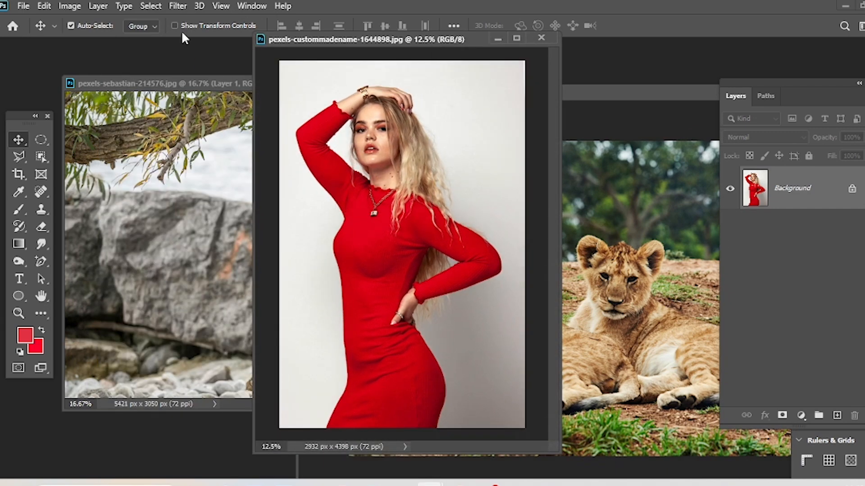
Select the red dress with Color Range by sampling its red at Fuzziness 200, and deselect it.
click(155, 7)
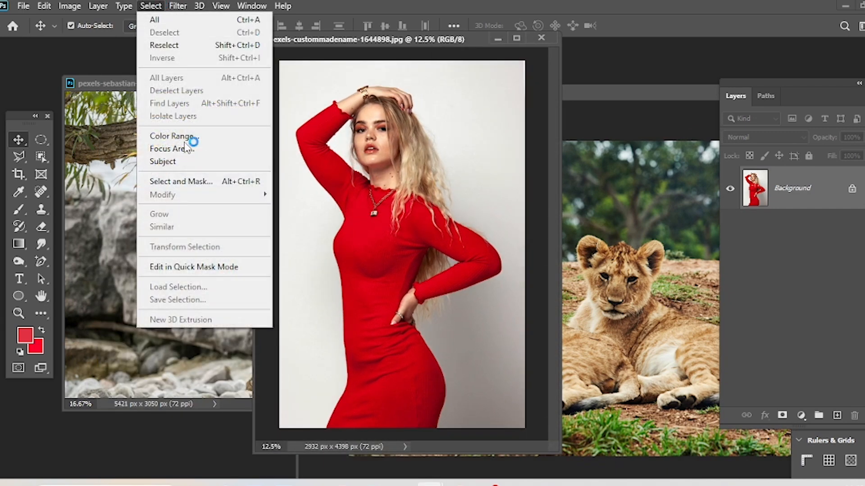
click(175, 136)
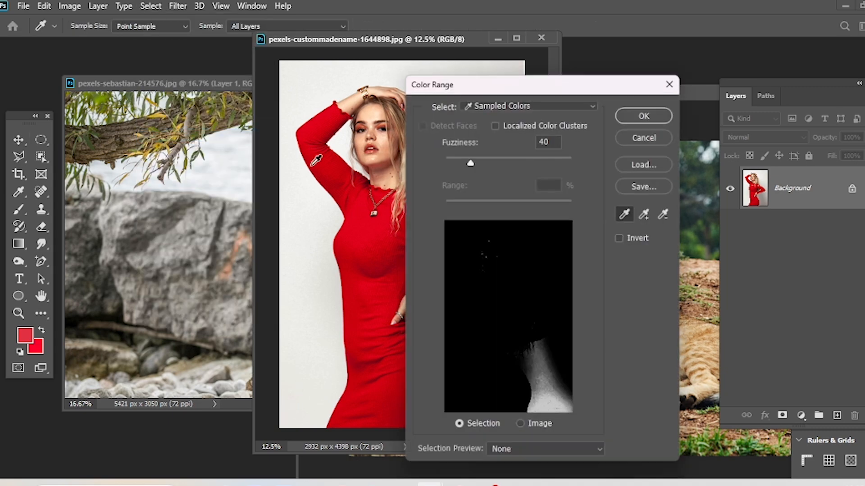
drag(522, 87, 590, 67)
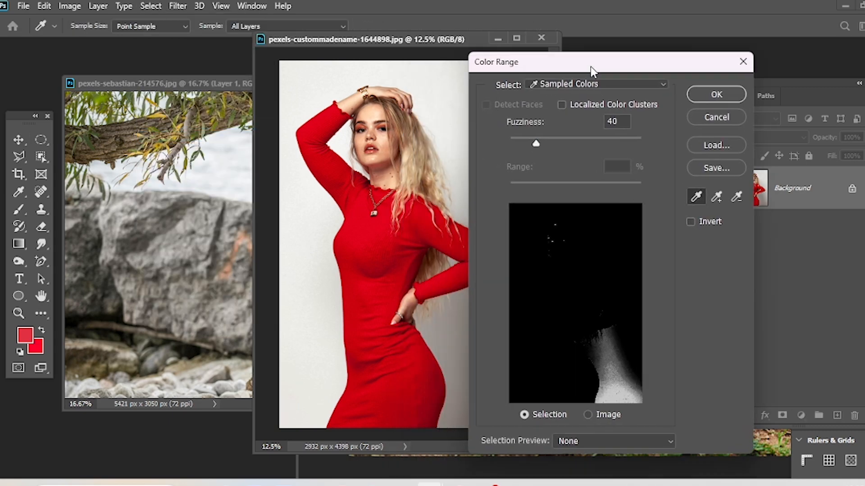
click(369, 239)
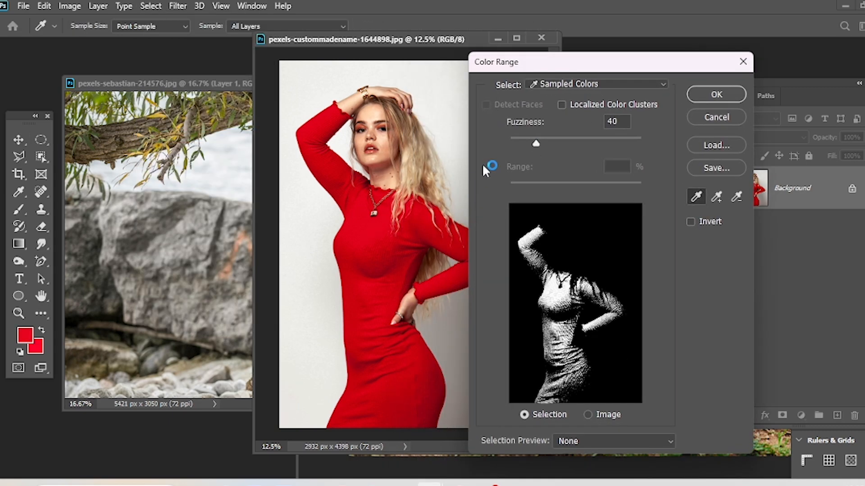
drag(537, 143, 675, 152)
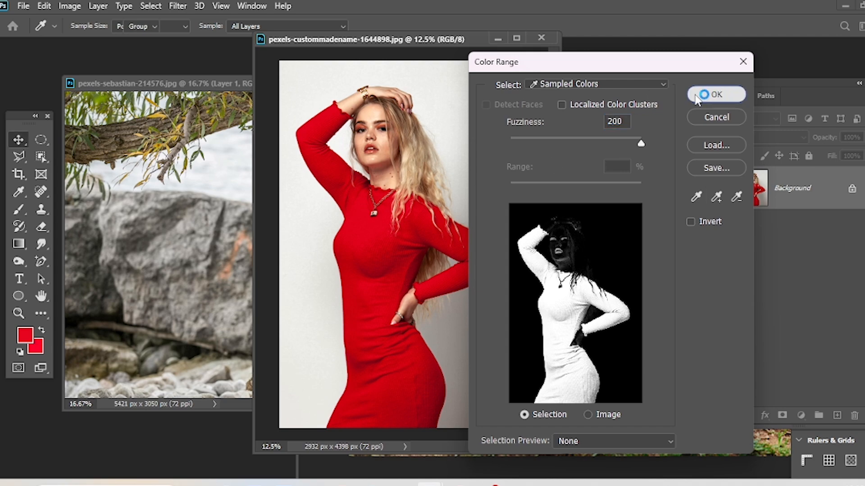
click(715, 95)
key(v)
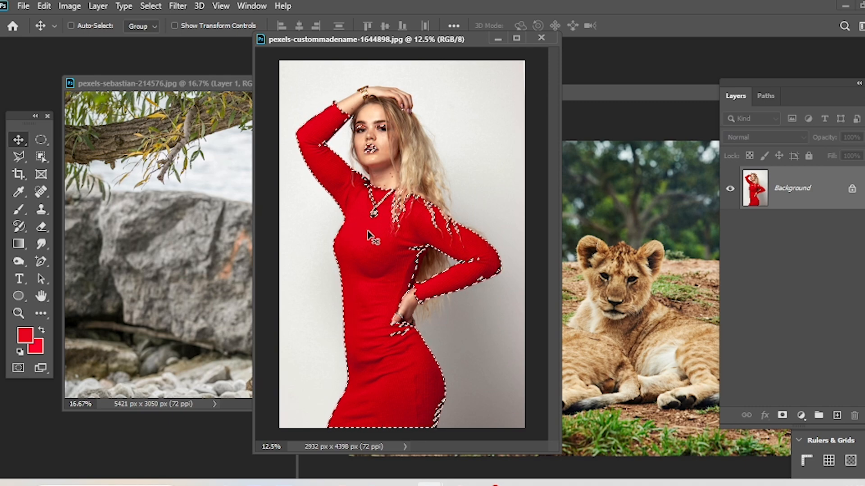
key(ctrl+d)
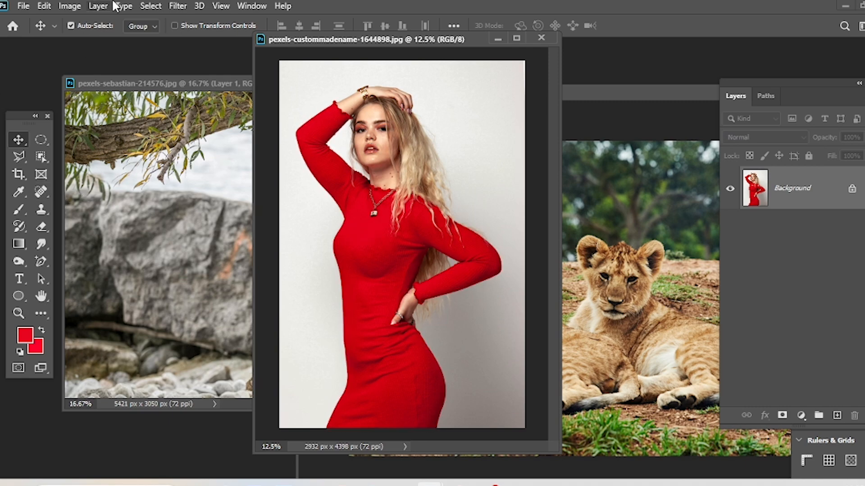
Preview a Focus Area selection on the red-dress photo, check the available view modes, and cancel it.
click(150, 6)
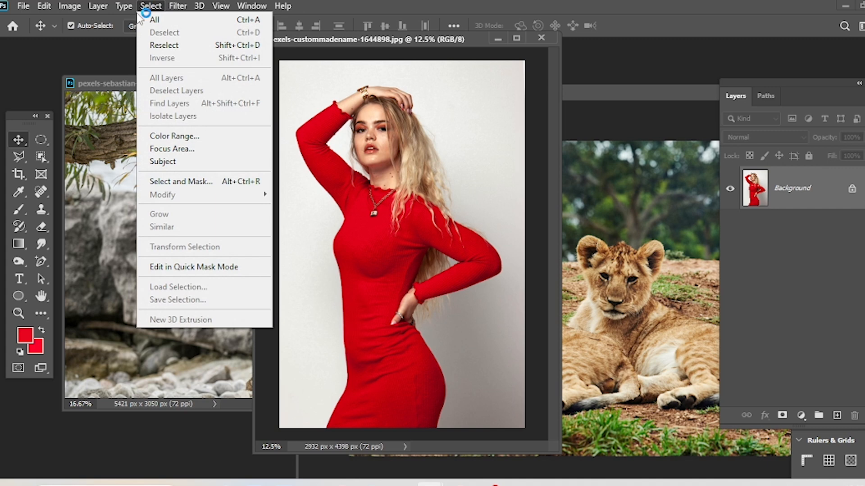
click(176, 152)
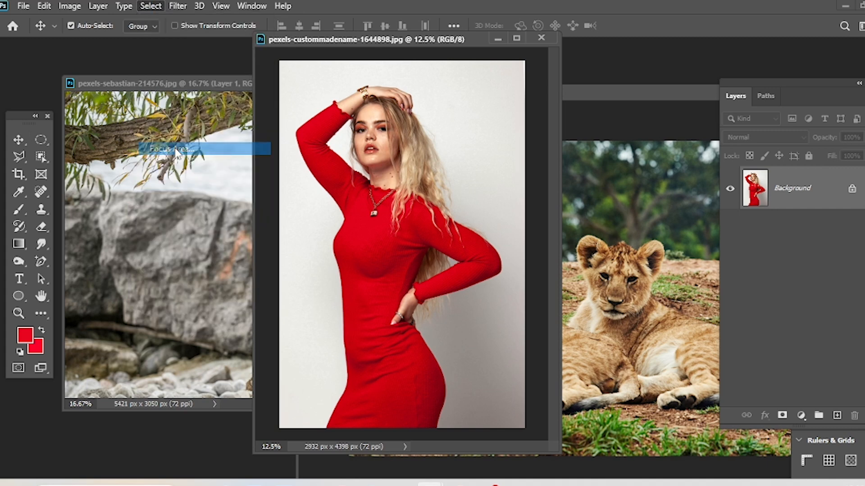
click(533, 95)
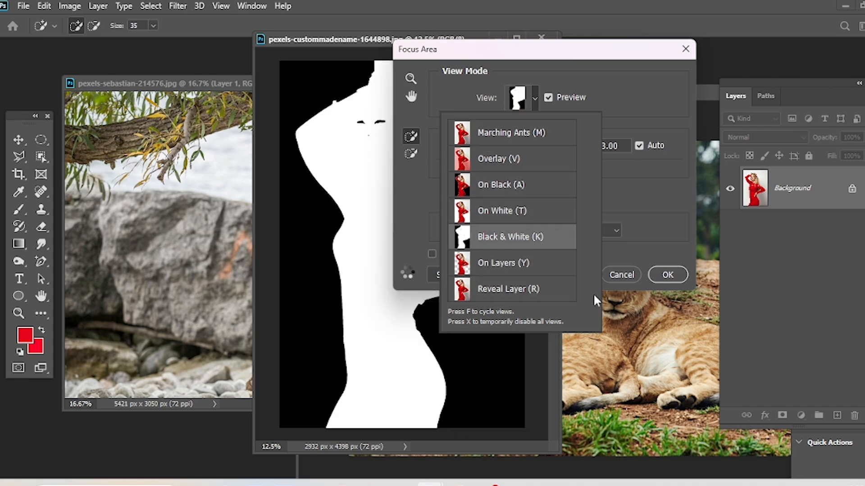
click(620, 276)
click(624, 273)
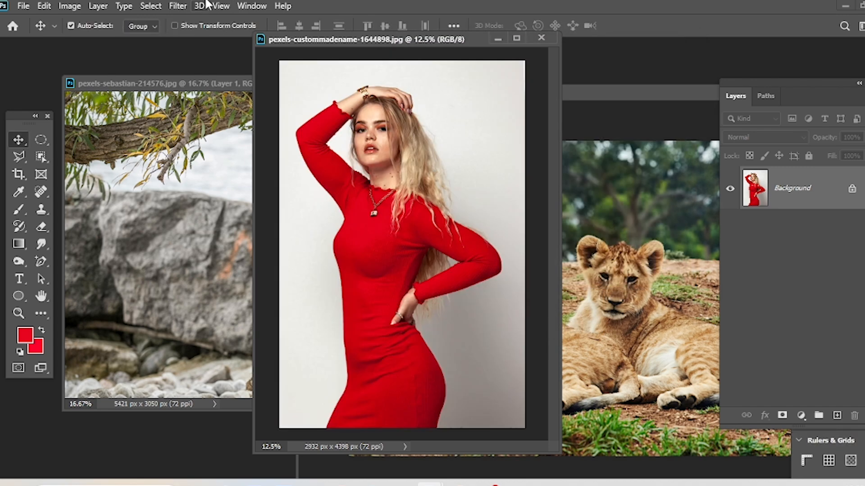
Select the woman automatically with the Subject command, and deselect her.
click(153, 5)
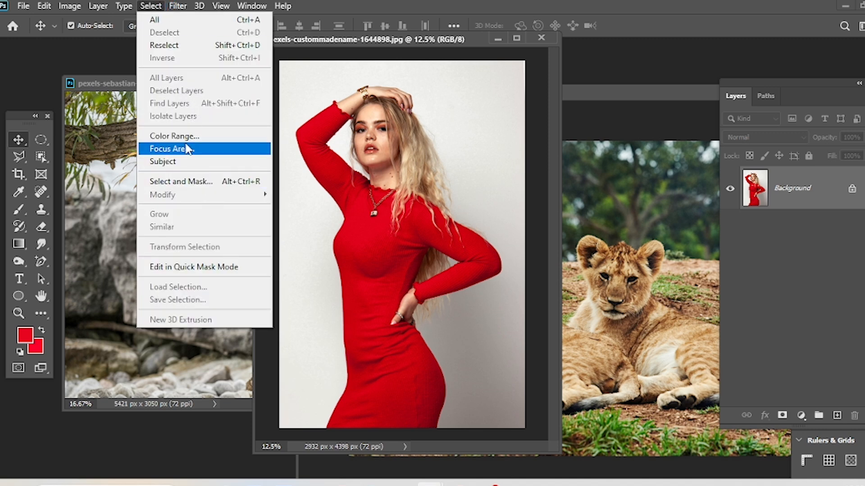
click(193, 163)
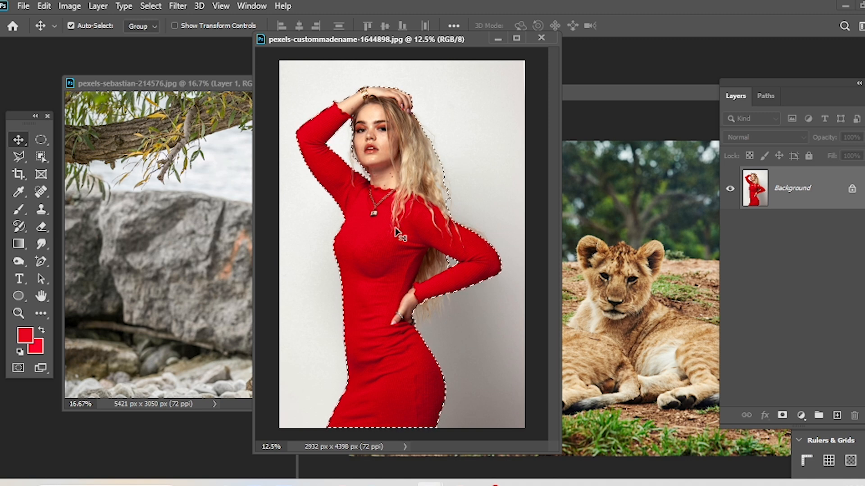
key(ctrl+c)
key(ctrl+d)
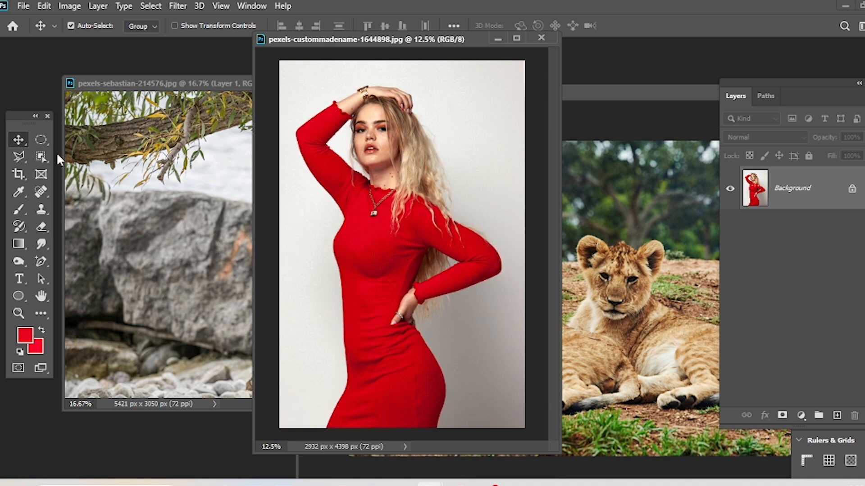
Enter Select and Mask on the red-dress photo and brush a quick selection over the woman's face, hair and upper body.
click(41, 157)
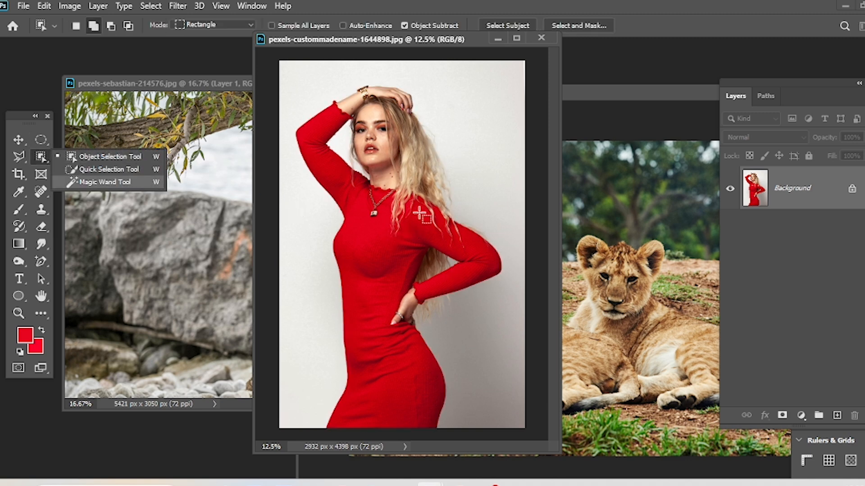
click(177, 6)
click(178, 6)
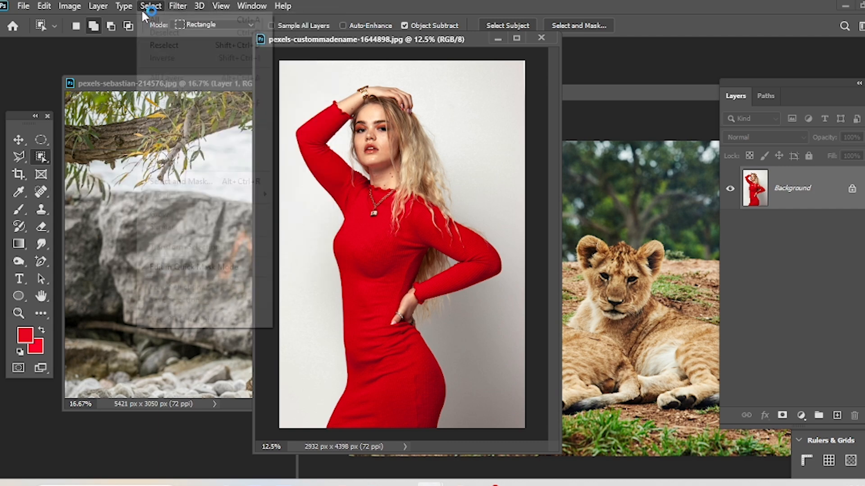
click(150, 6)
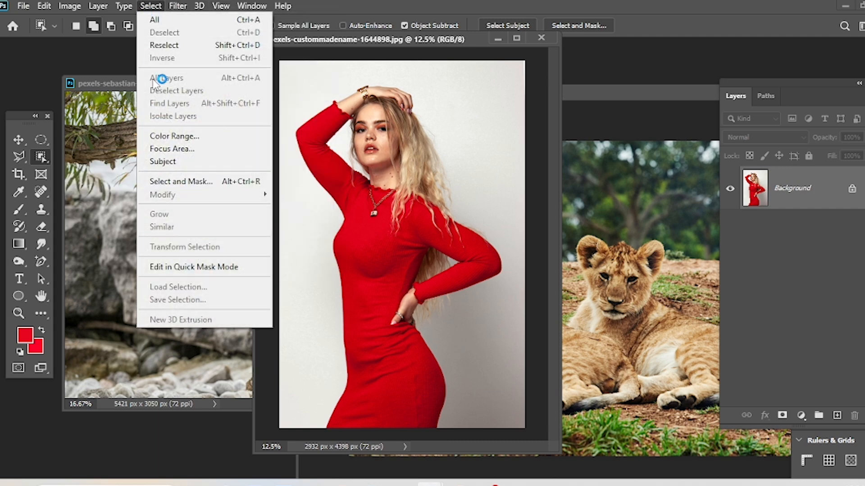
click(188, 182)
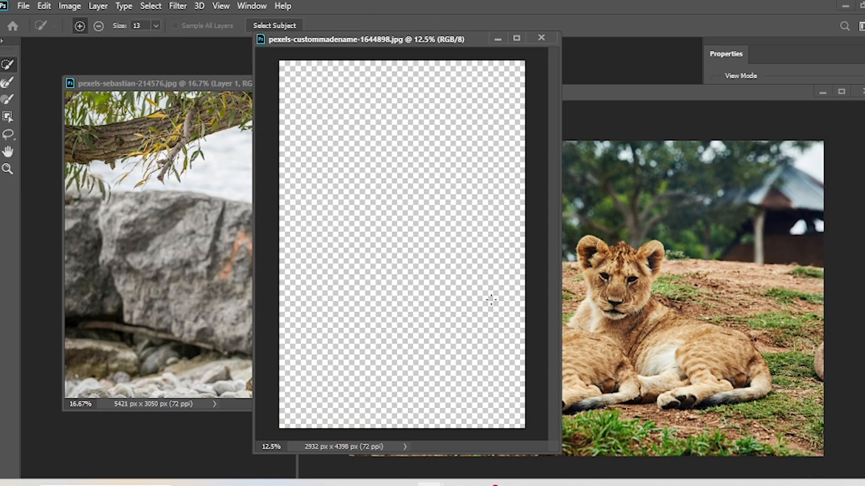
drag(489, 297, 401, 326)
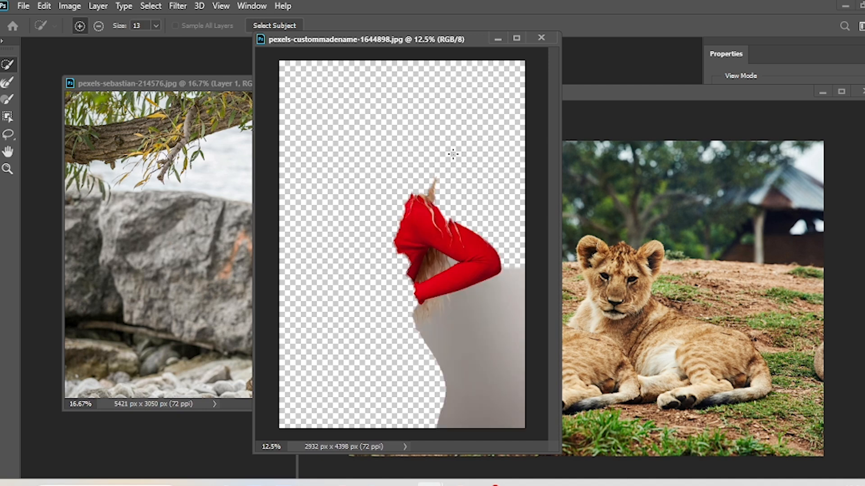
mouse_move(422, 179)
mouse_down()
mouse_move(393, 221)
mouse_move(373, 217)
mouse_up()
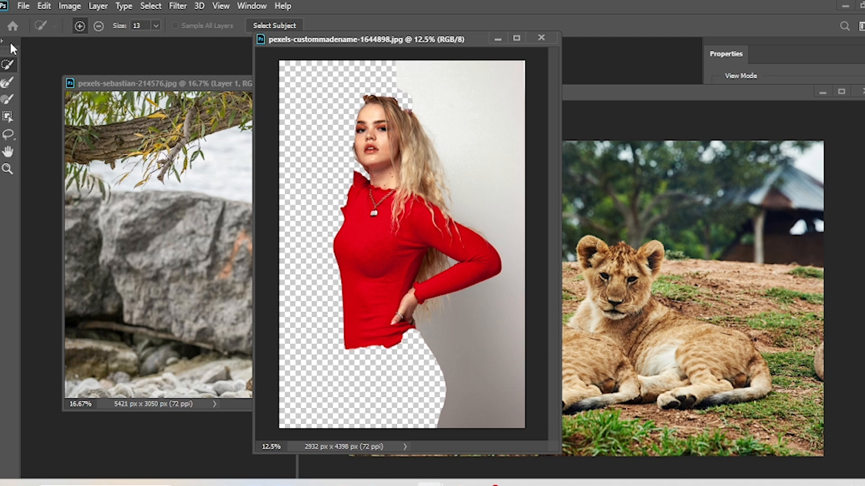
Place the red-dress photo's window beside the lion cubs photo.
mouse_move(430, 483)
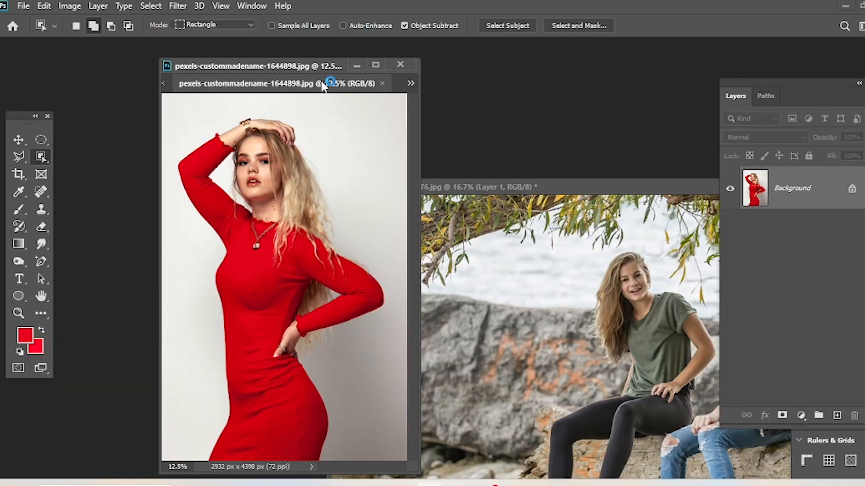
drag(323, 86, 559, 81)
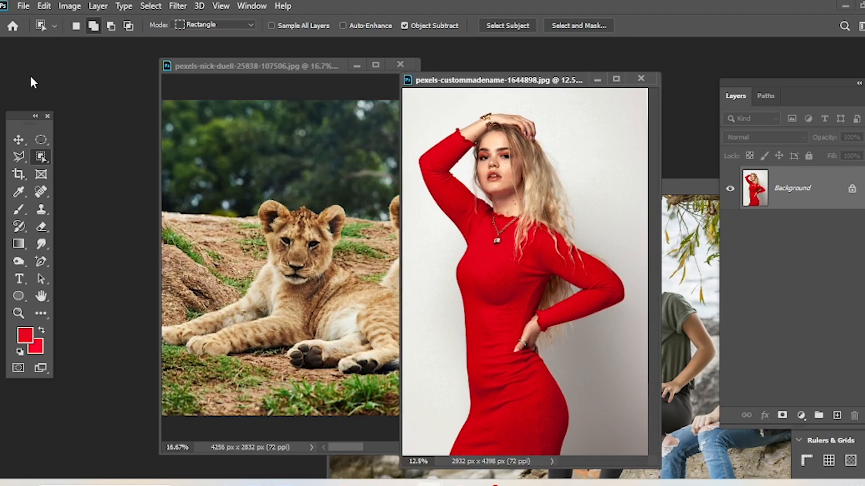
click(150, 6)
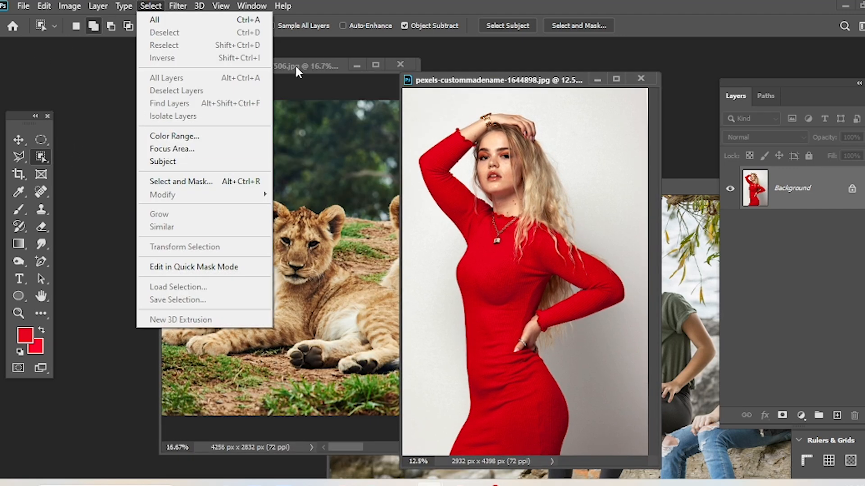
click(102, 158)
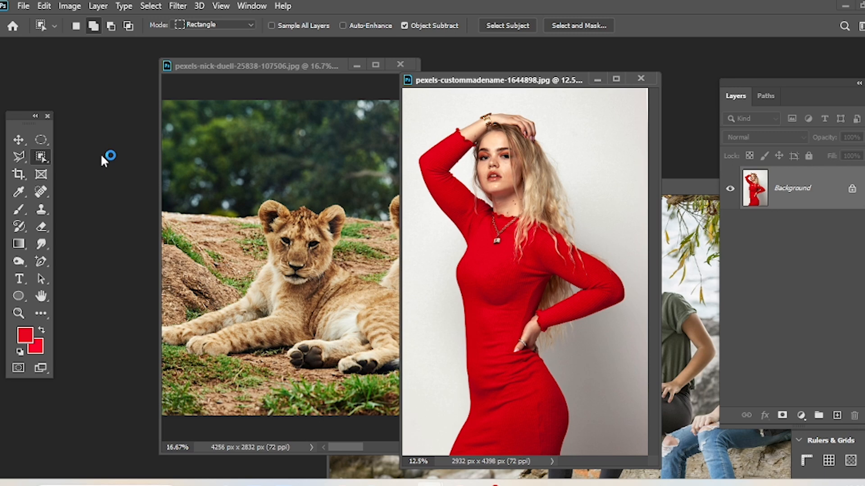
click(150, 6)
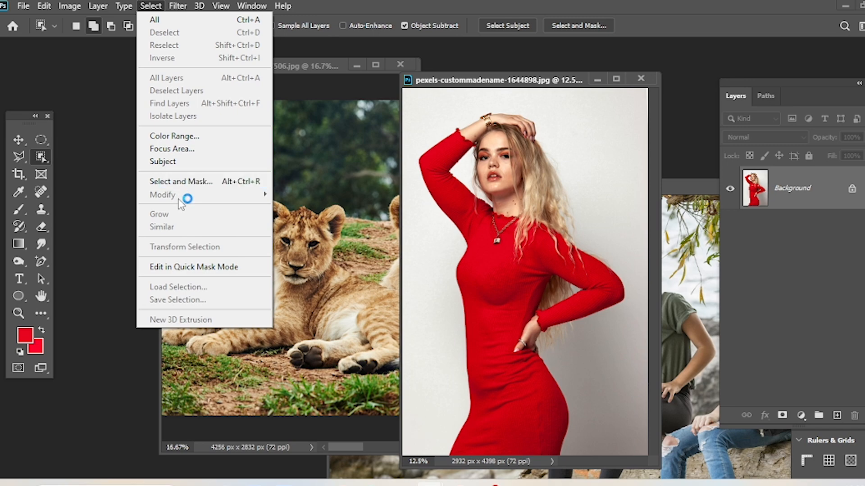
click(517, 214)
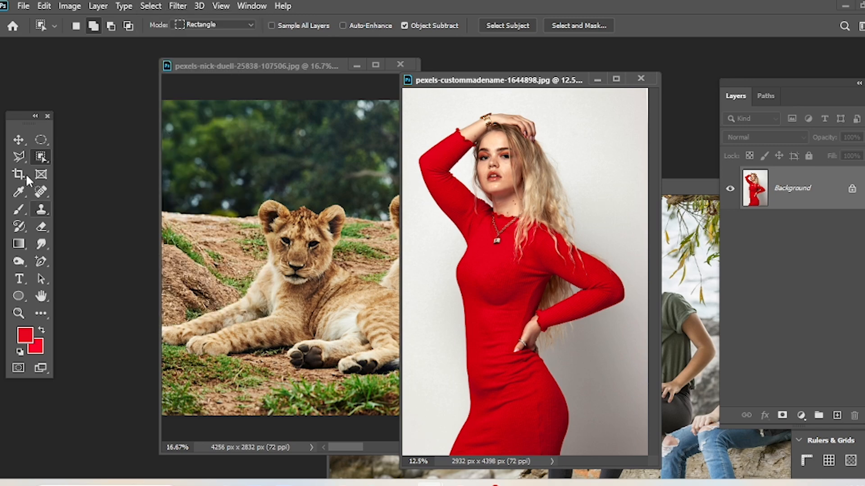
Enlarge the lion cubs photo's window and shift it aside, and place the red-dress photo in front of it.
click(226, 220)
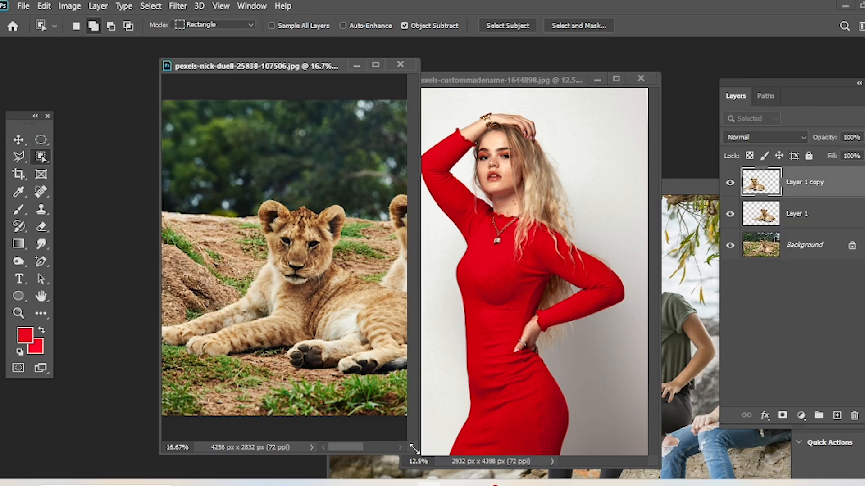
drag(419, 449, 759, 478)
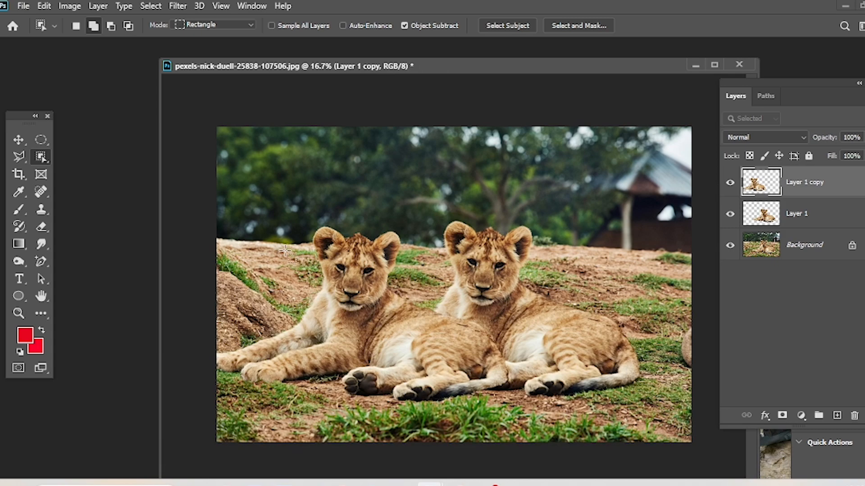
drag(463, 67, 223, 79)
click(543, 239)
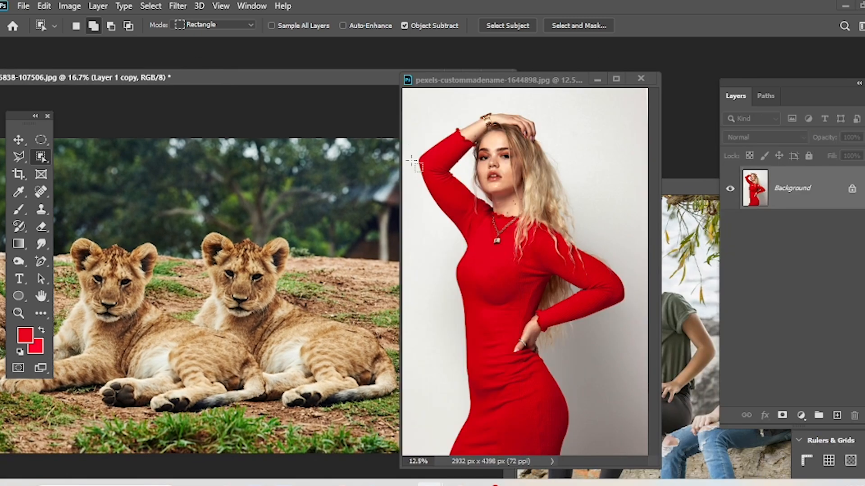
drag(485, 83, 294, 62)
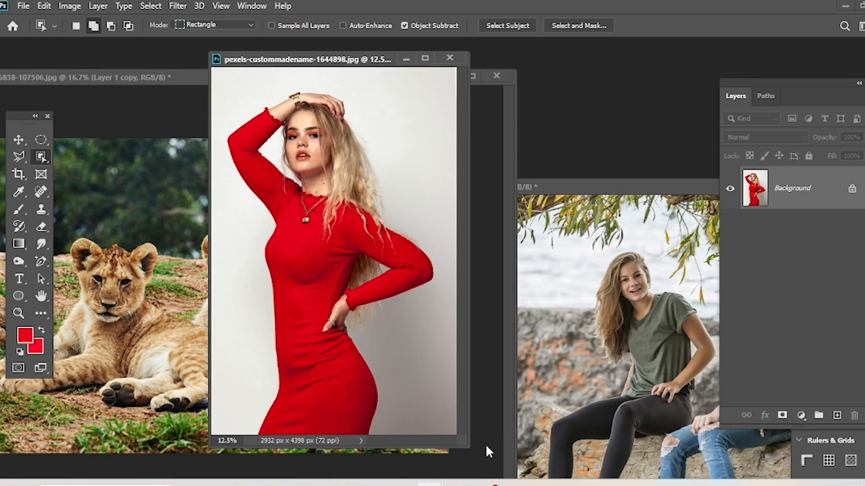
Enlarge the red-dress photo's window and draw an elliptical marquee around the woman's head, raised arm and upper chest.
drag(461, 441, 618, 478)
key(ctrl+plus)
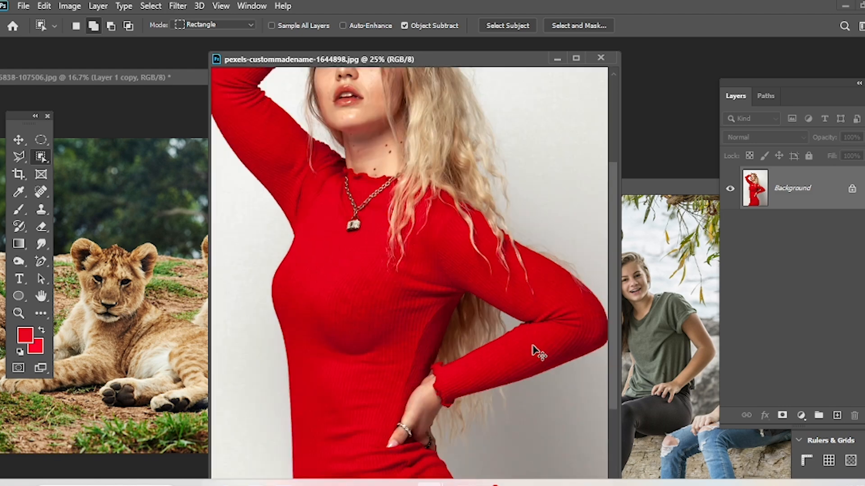
drag(440, 223, 492, 381)
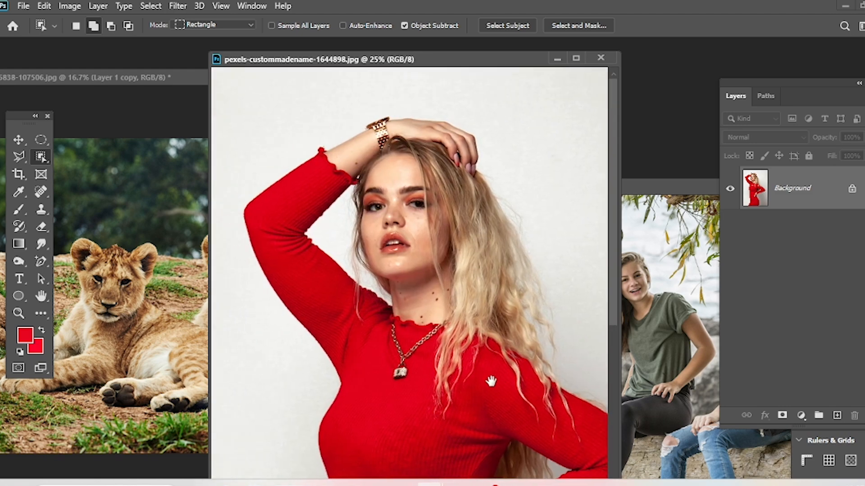
click(35, 143)
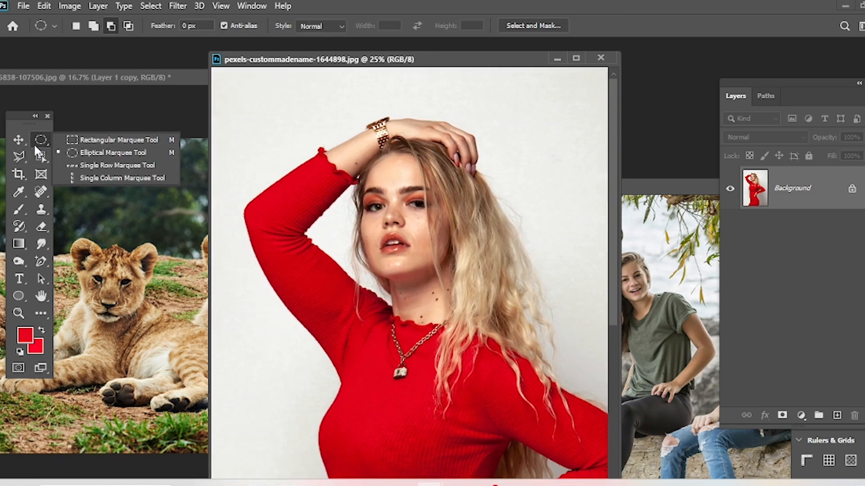
click(90, 153)
drag(261, 118, 547, 403)
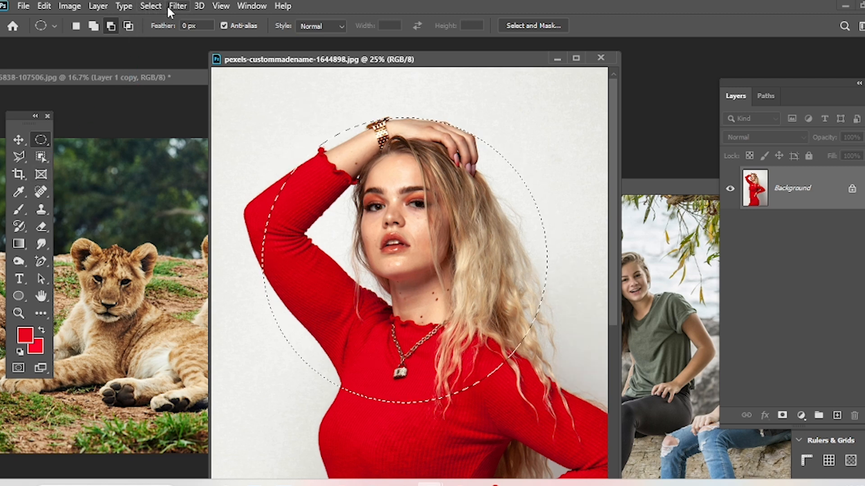
Convert the elliptical selection into a border 50 pixels wide.
click(156, 7)
mouse_move(173, 194)
click(310, 195)
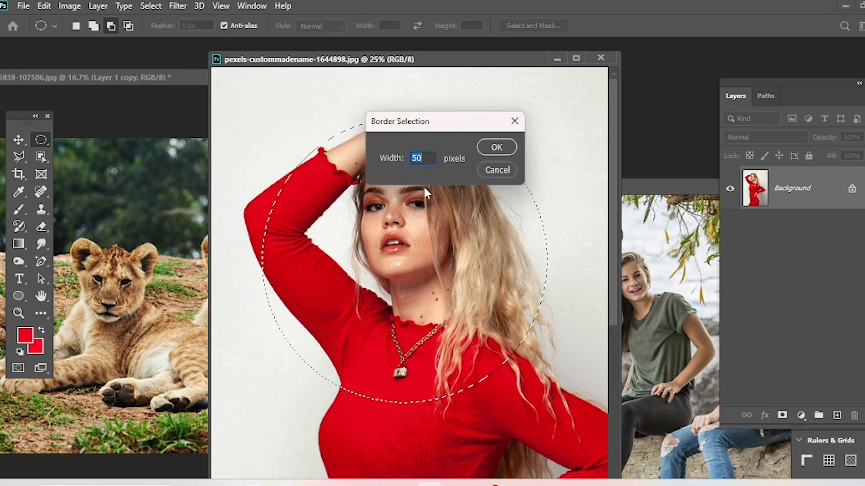
key(Return)
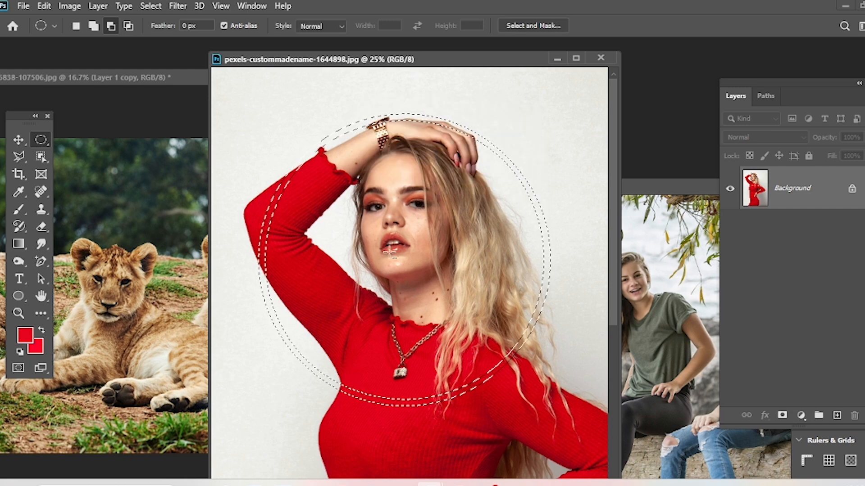
Fill the border selection with the red foreground color and deselect it.
key(alt+BackSpace)
key(ctrl+s)
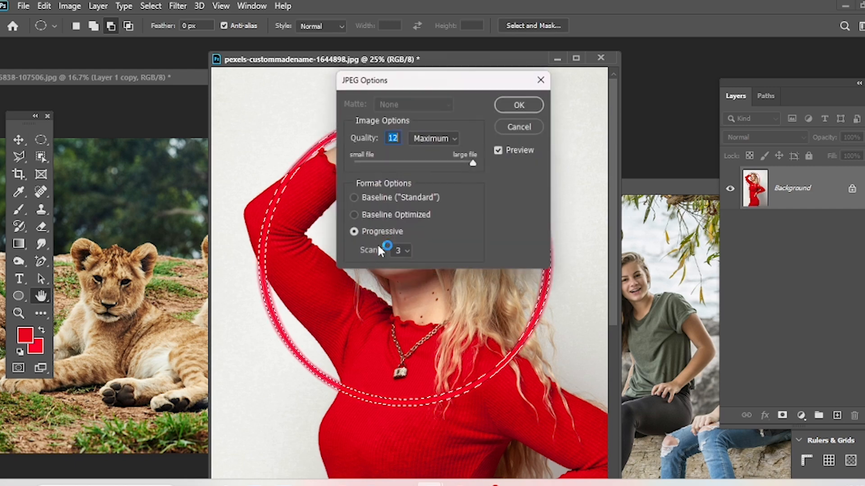
click(537, 125)
key(ctrl+d)
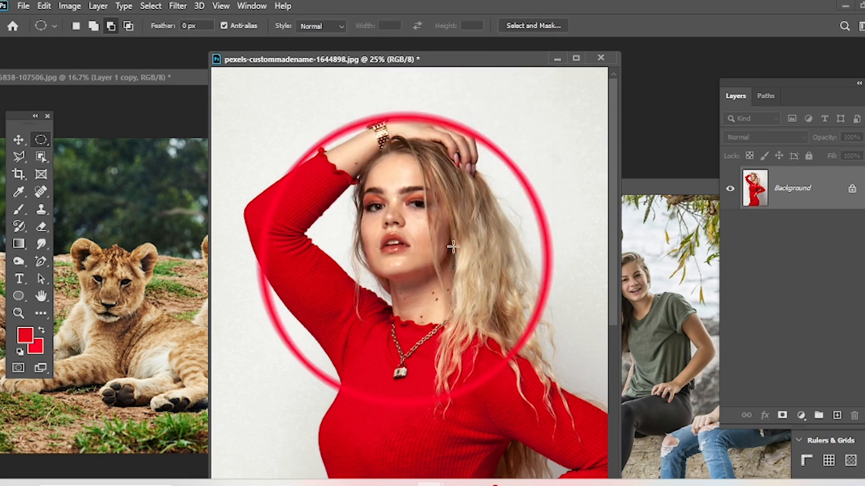
Undo the deselection, the red fill and the border modification to get back the plain elliptical selection.
key(ctrl+z)
key(ctrl+z)
key(ctrl+z)
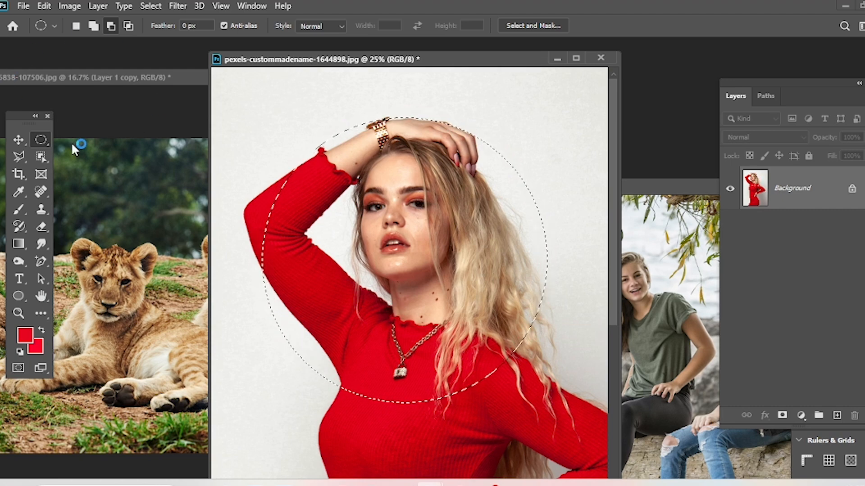
Replace the elliptical selection with a rectangular marquee around the woman's head, raised arm and upper chest.
click(158, 5)
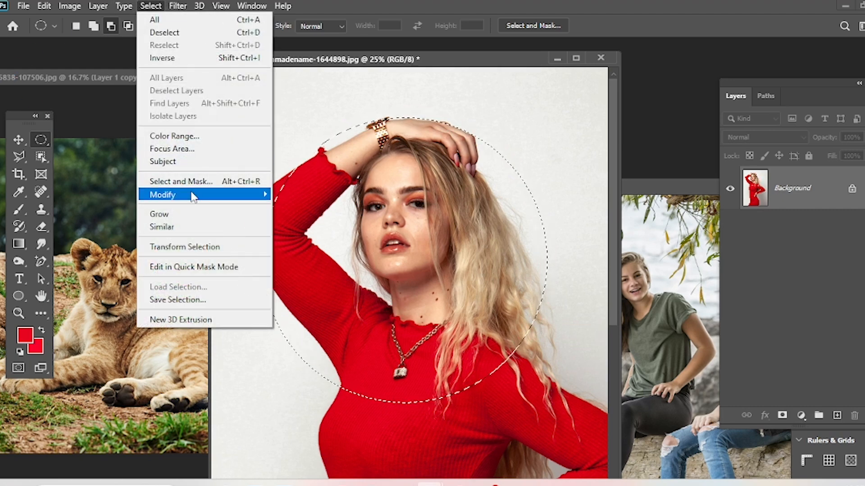
mouse_move(201, 198)
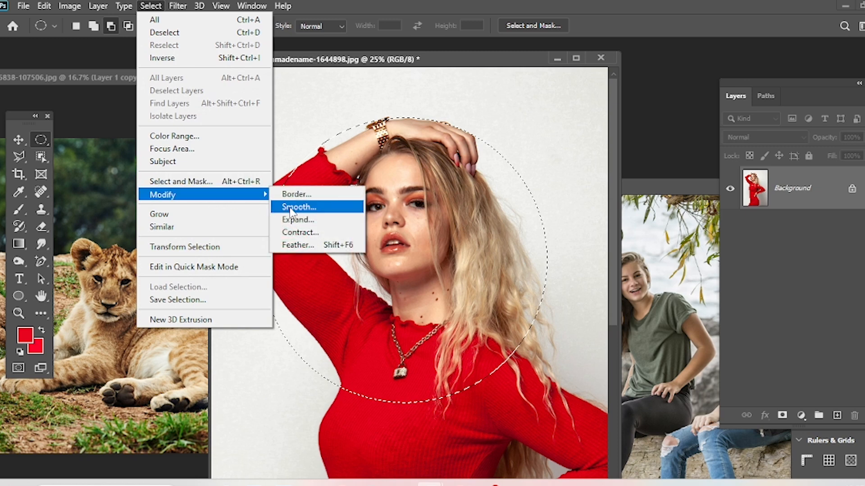
click(431, 142)
key(ctrl+d)
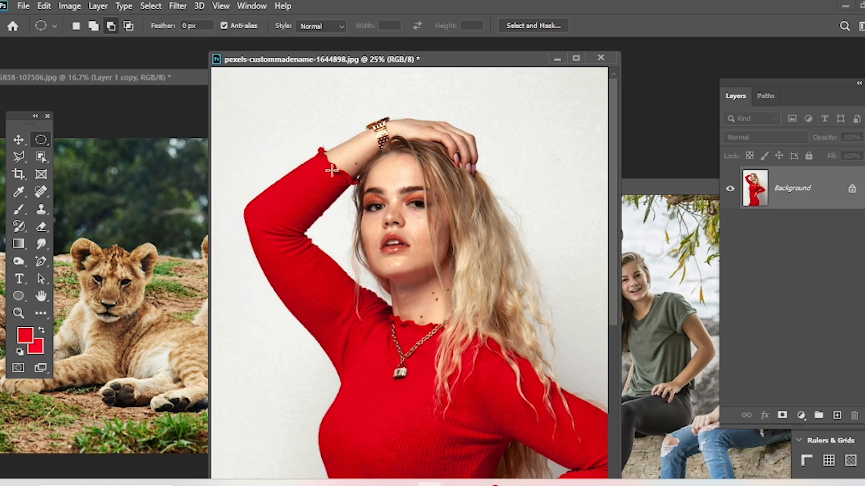
right_click(40, 140)
click(103, 139)
drag(261, 122, 307, 157)
drag(392, 222, 559, 362)
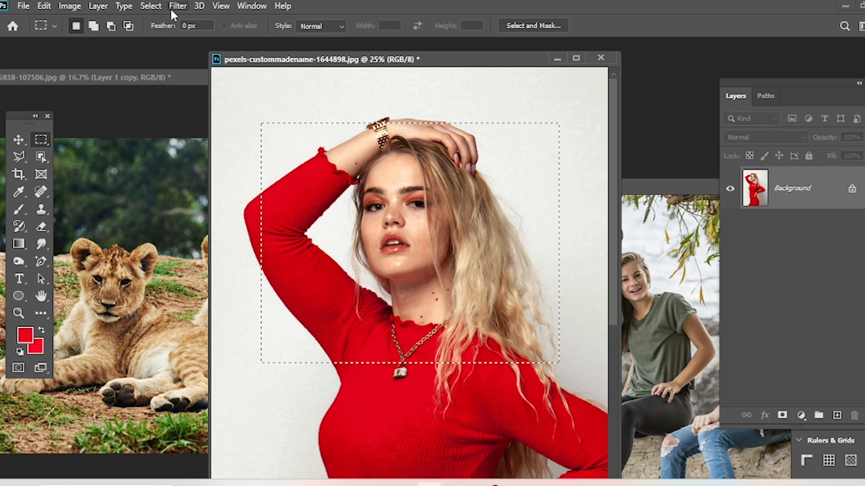
Smooth the corners of the rectangular selection with a sample radius of 70 pixels.
click(150, 6)
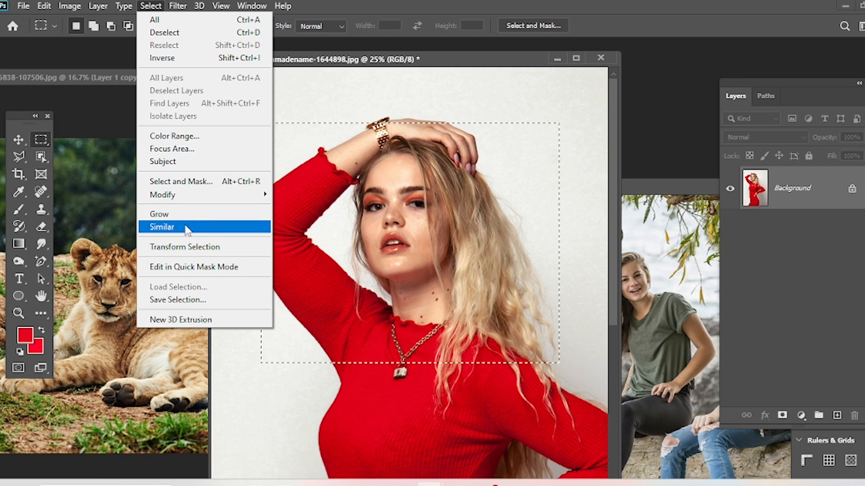
click(196, 180)
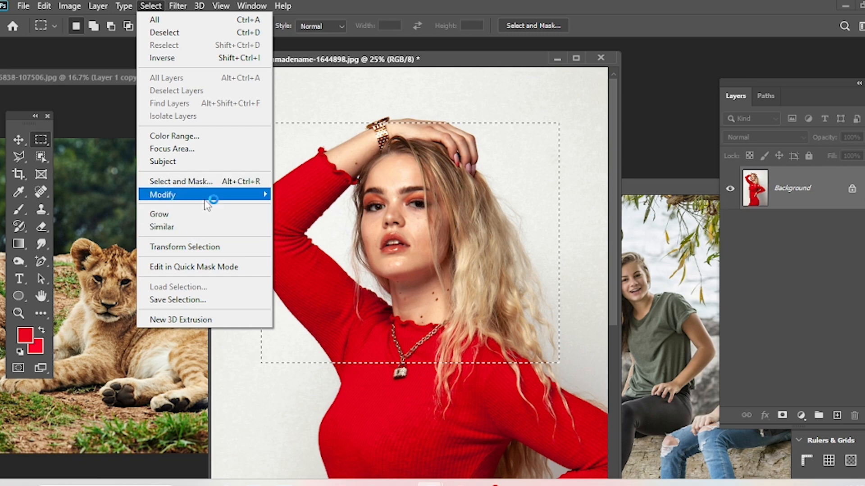
mouse_move(207, 197)
click(331, 211)
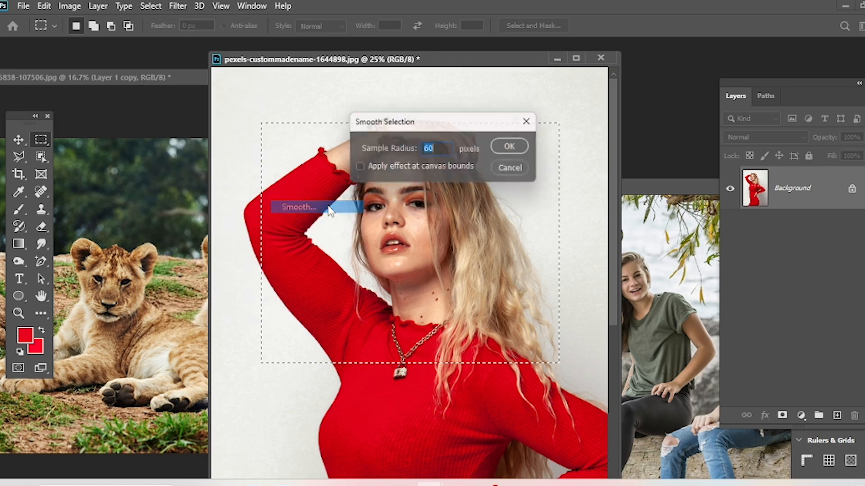
text(70)
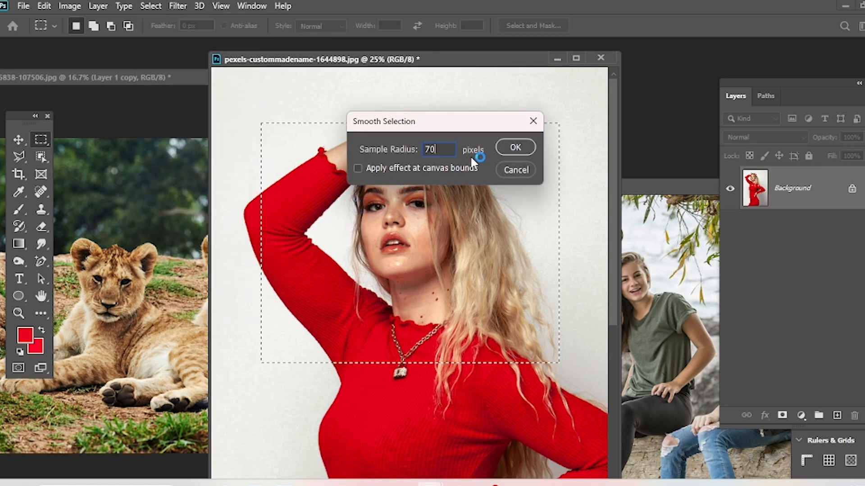
click(508, 146)
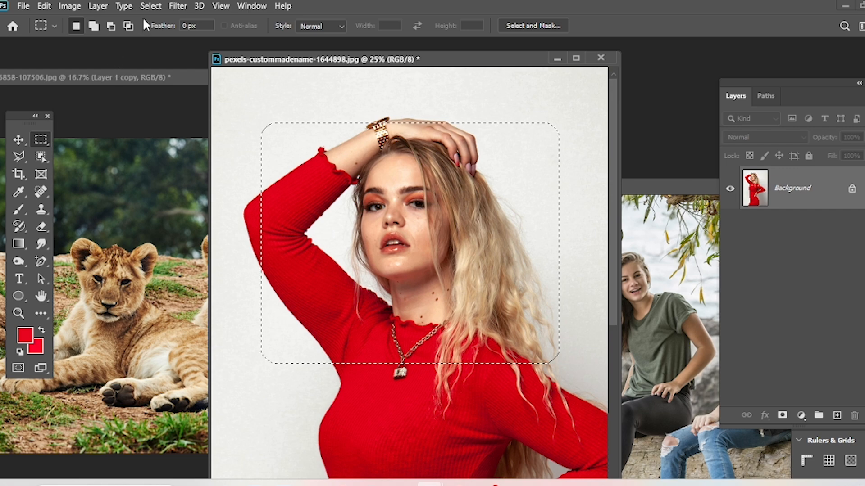
Expand the smoothed rectangular selection by 80 pixels.
click(148, 6)
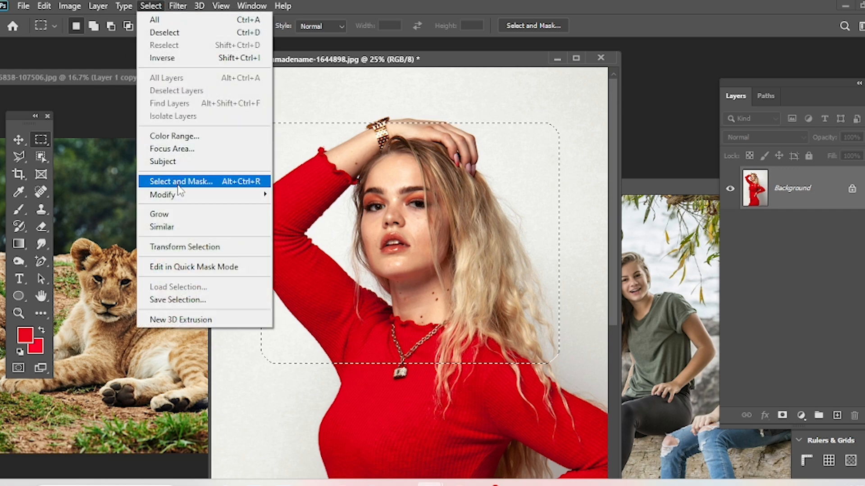
mouse_move(187, 197)
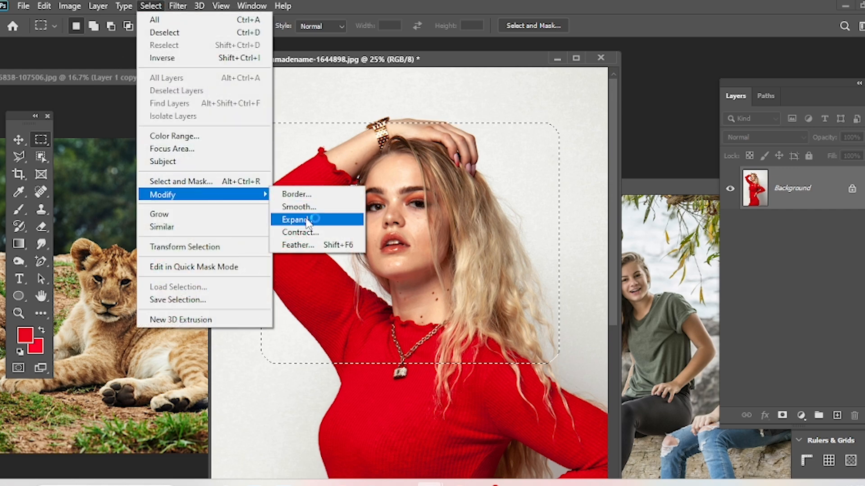
click(306, 221)
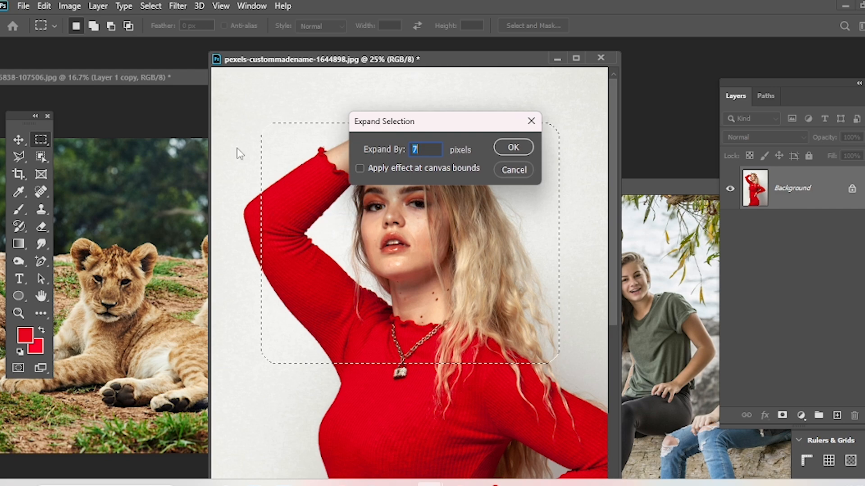
text(80)
key(Return)
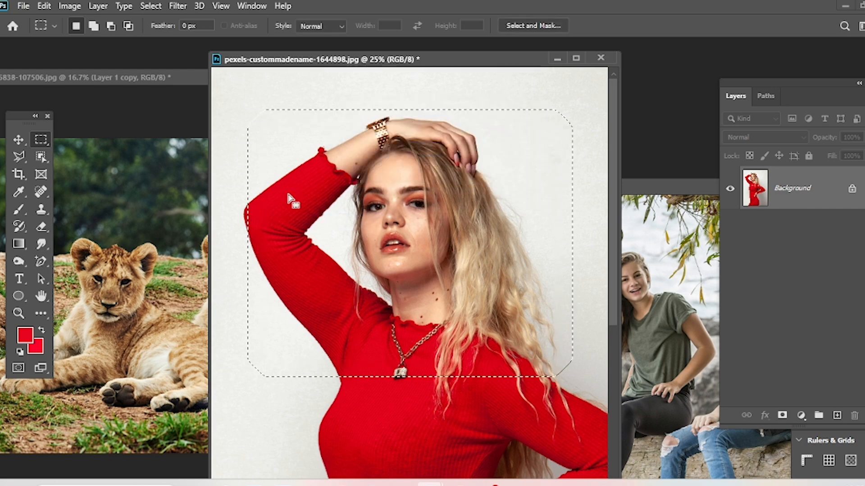
Contract the rectangular selection by 90 pixels.
click(178, 6)
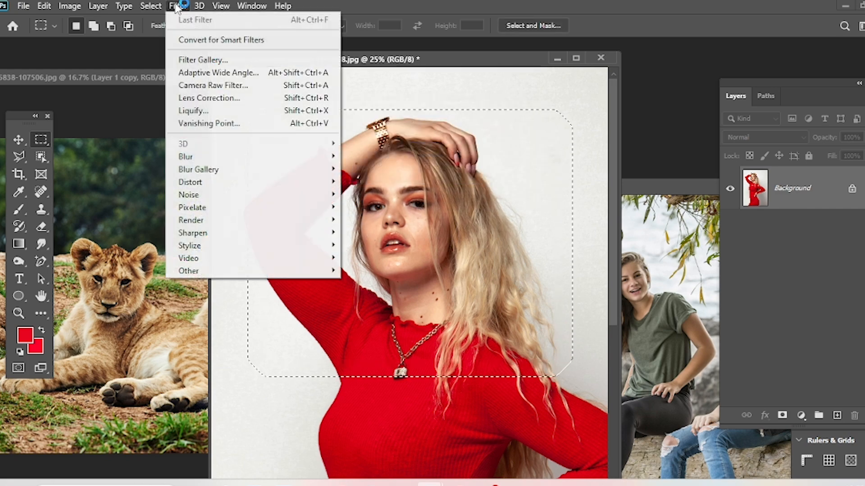
mouse_move(151, 7)
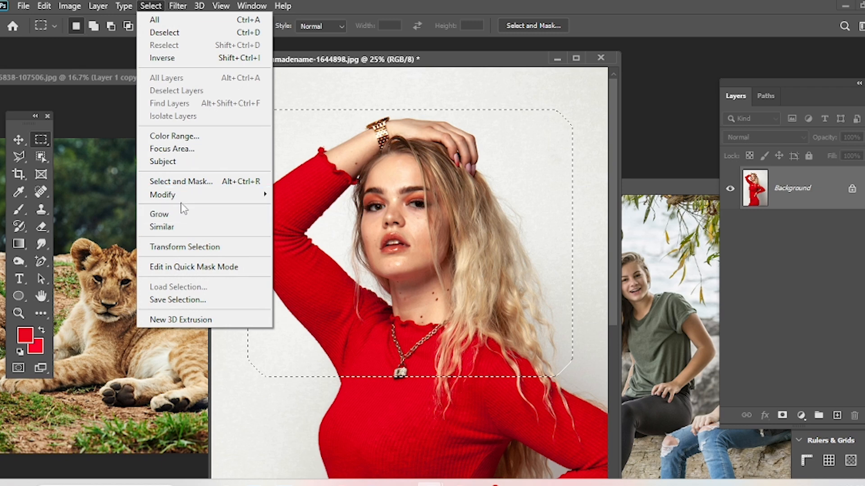
mouse_move(183, 199)
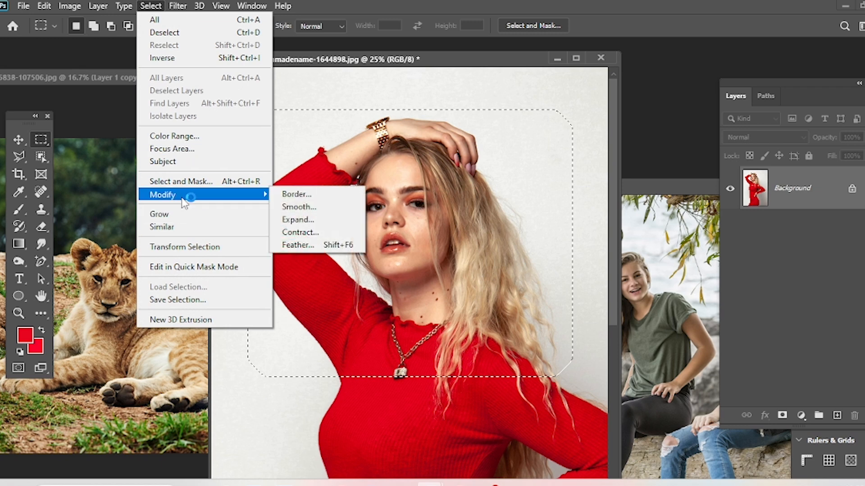
click(277, 233)
text(90)
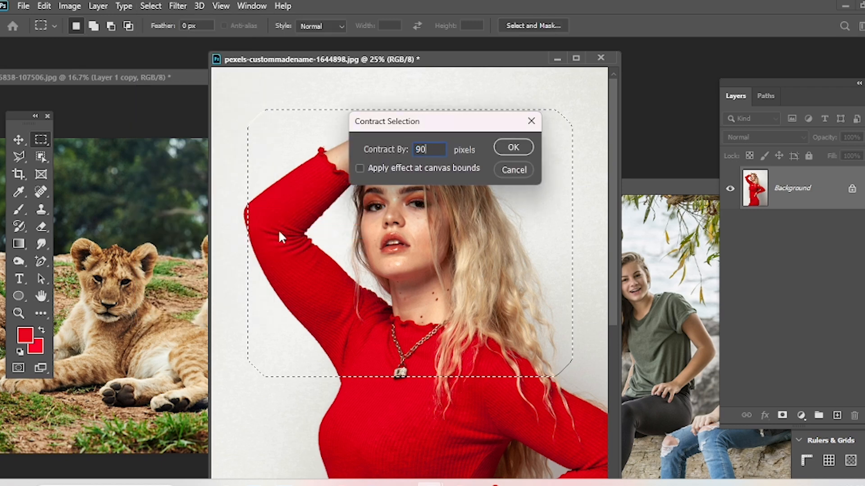
key(Return)
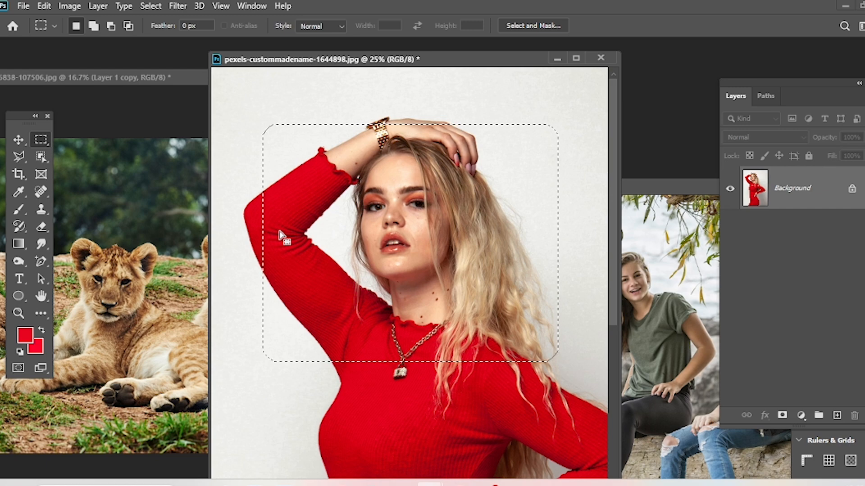
Look over the Modify commands and the marquee's Feather setting, and deselect the rounded rectangular area.
click(147, 6)
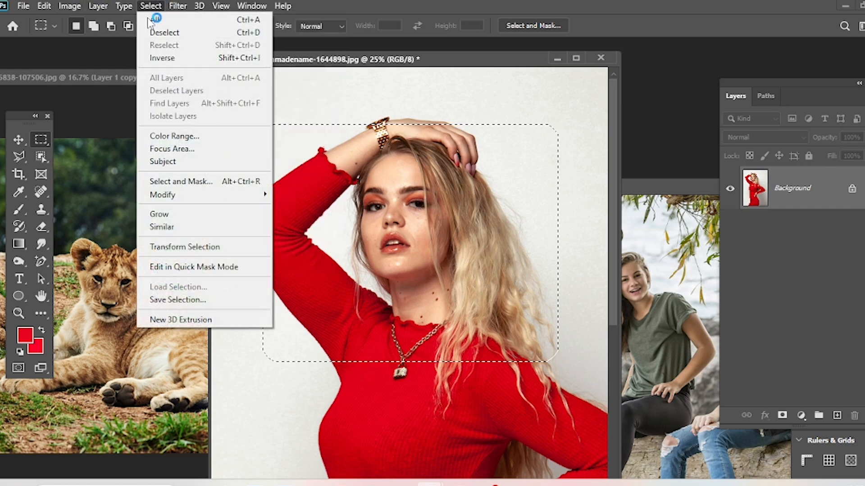
mouse_move(172, 194)
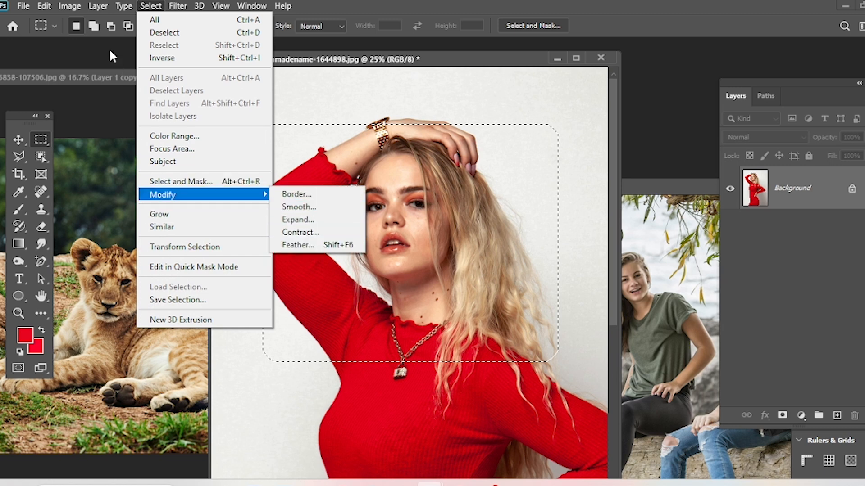
click(135, 48)
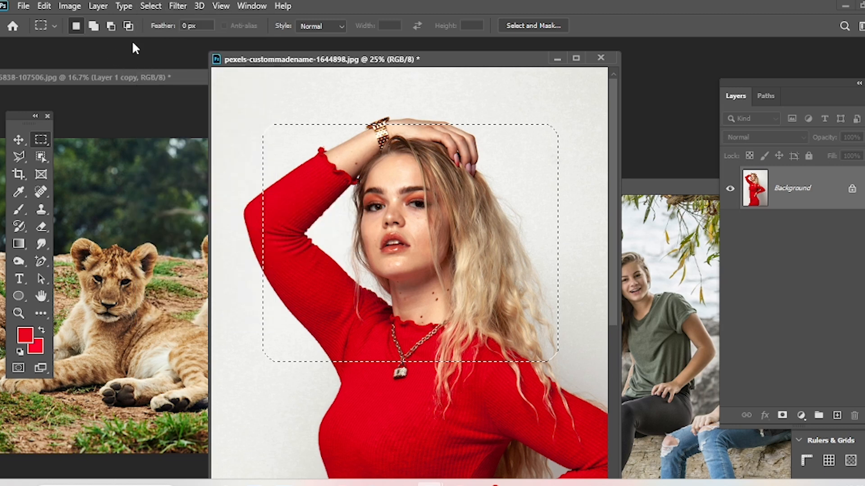
double_click(188, 25)
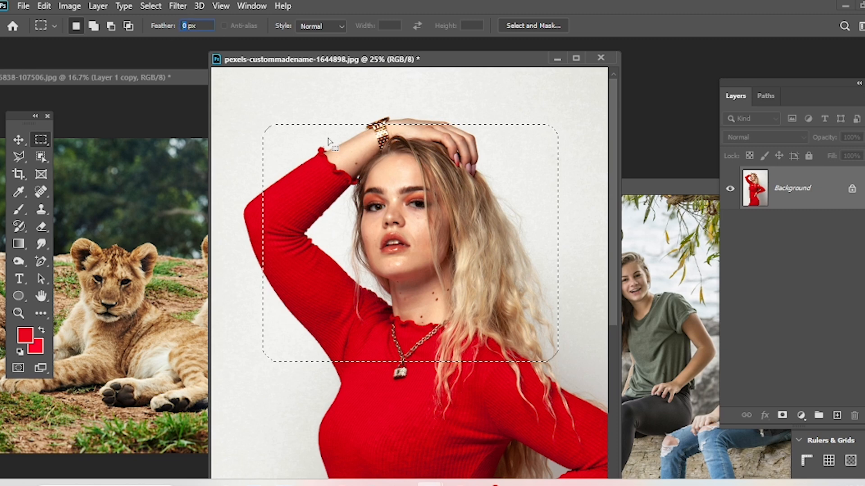
key(ctrl+d)
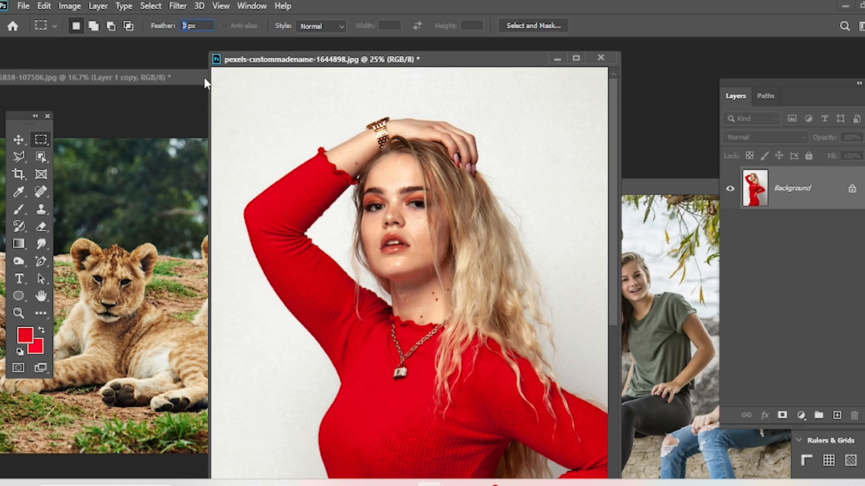
Switch to the Move tool with Auto-Select turned off and show the whole red-dress photo.
click(19, 139)
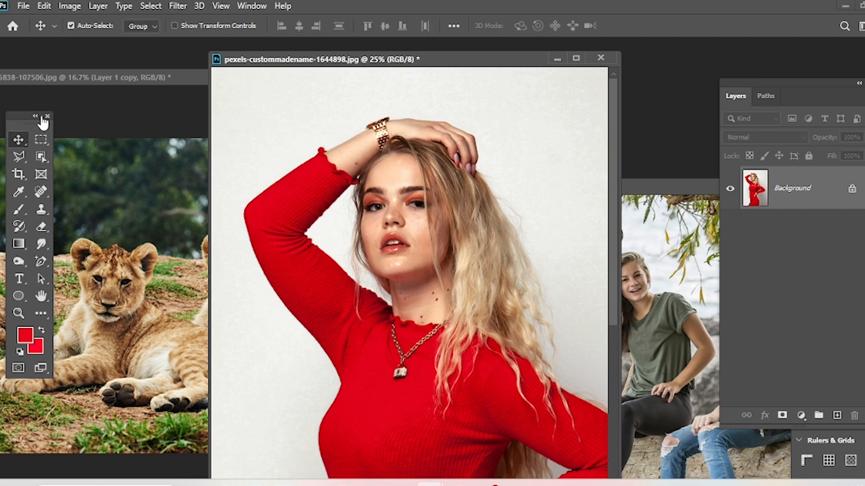
click(150, 6)
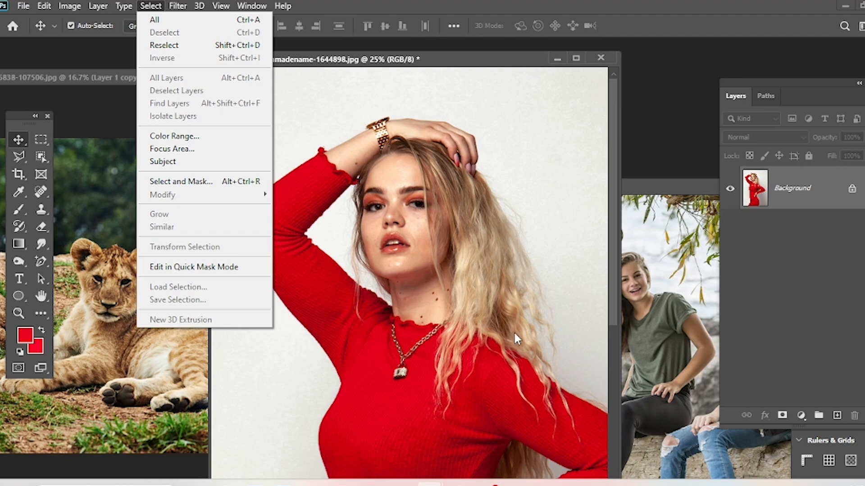
click(367, 151)
key(ctrl+minus)
key(ctrl+minus)
click(70, 26)
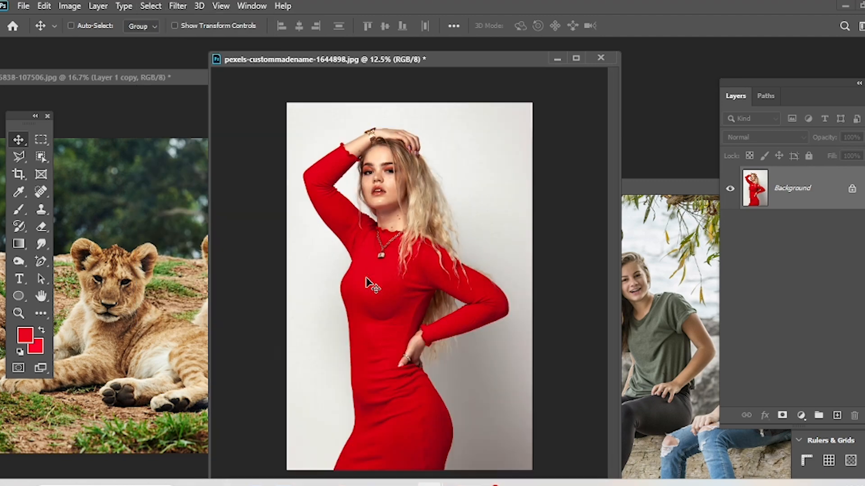
Draw a small elliptical selection on the lower part of the red dress and grow it across the adjoining red.
right_click(38, 141)
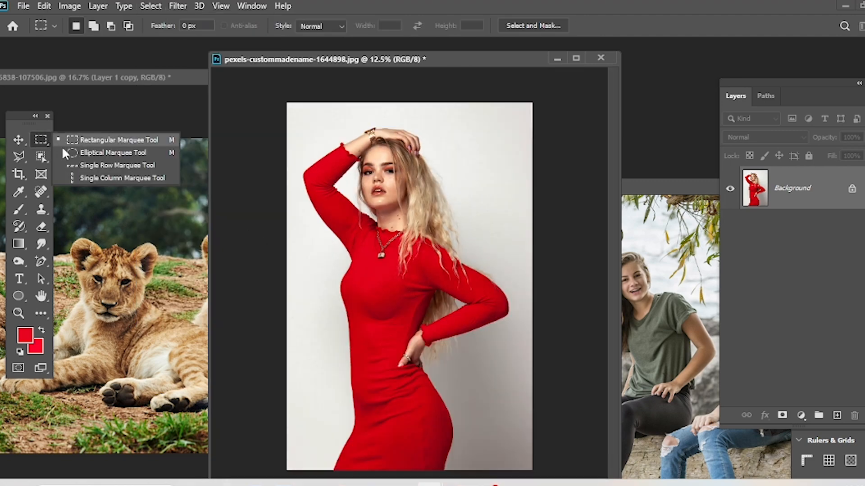
click(71, 150)
drag(372, 335, 424, 436)
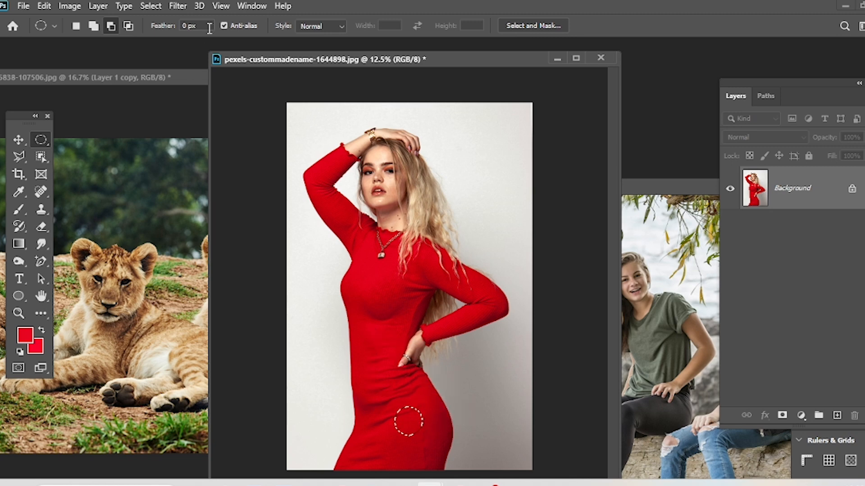
click(156, 7)
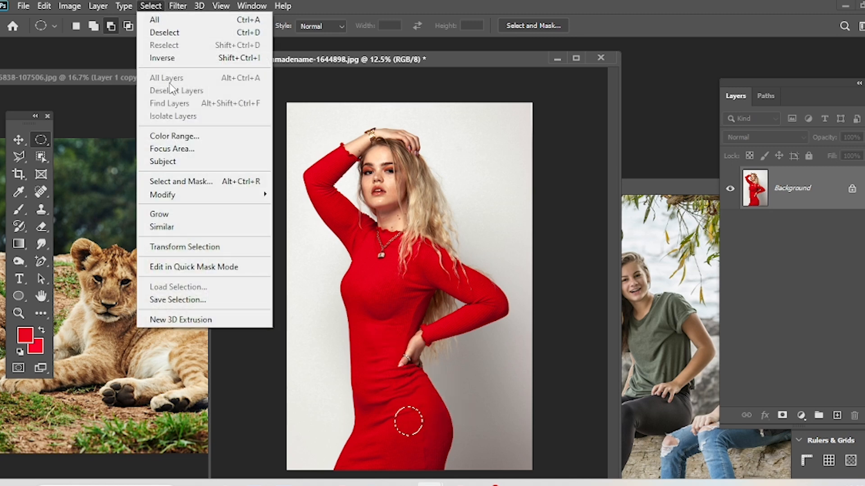
click(167, 216)
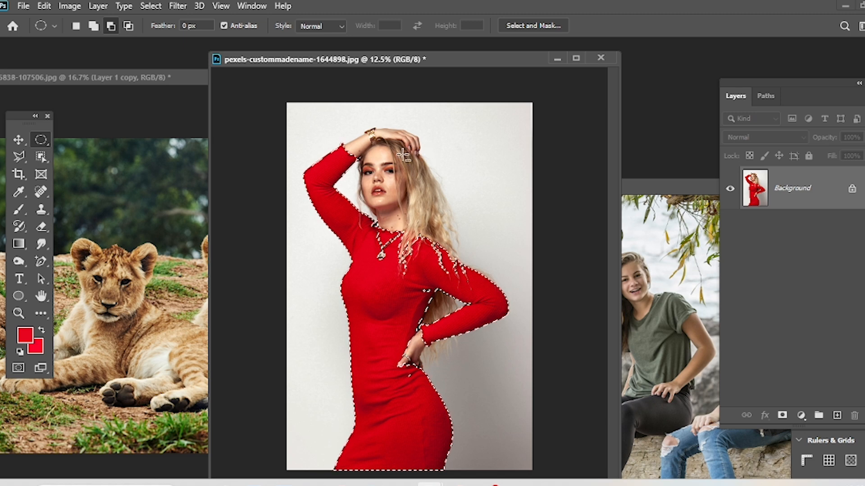
Replace the selection with a narrow ellipse on the dress, extend it to similar colors across the photo, and deselect.
click(470, 202)
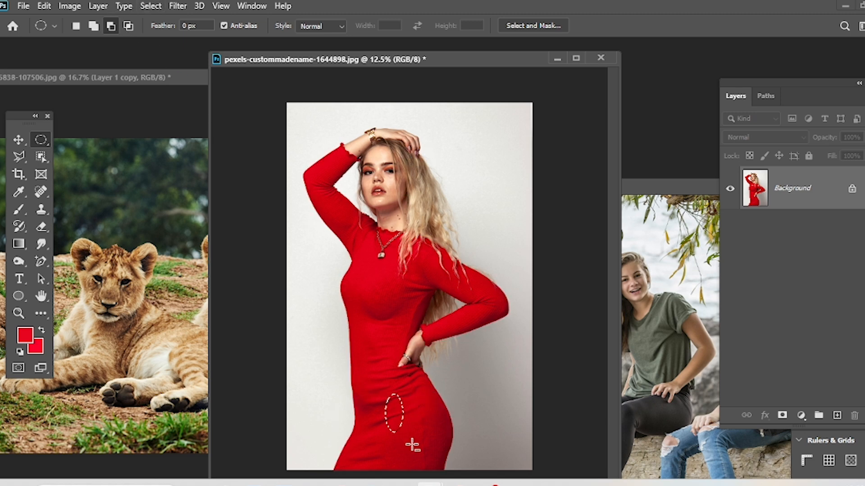
click(150, 6)
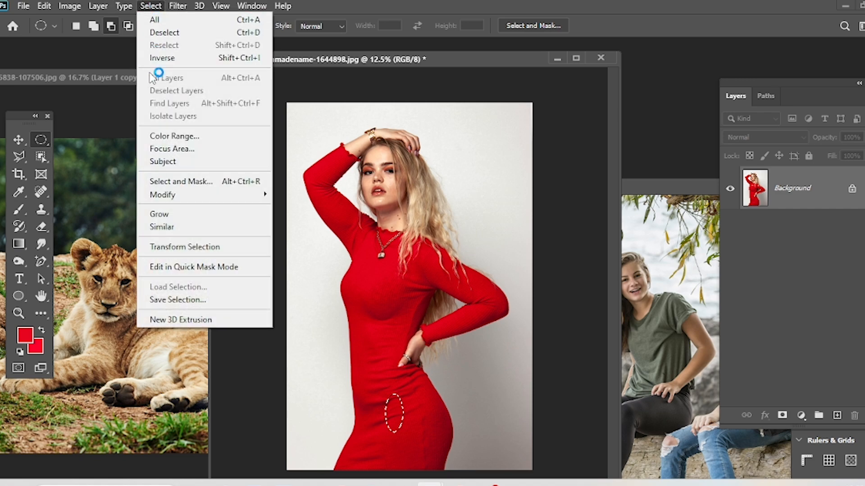
click(168, 230)
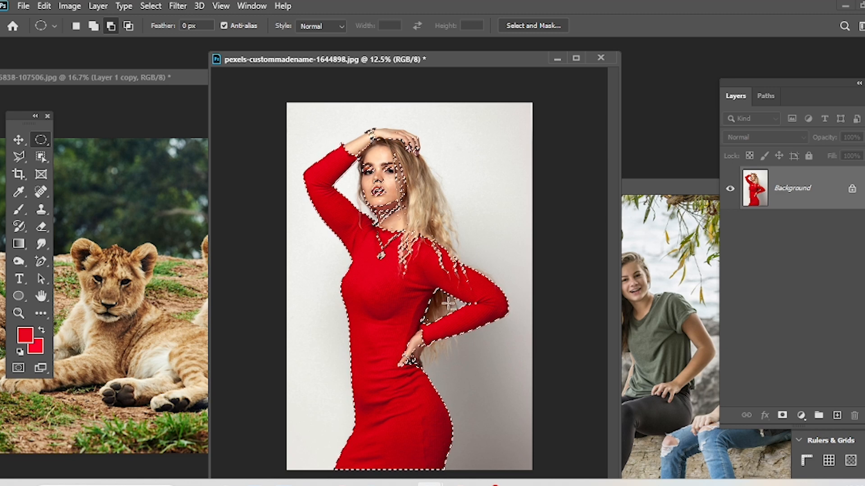
key(ctrl+d)
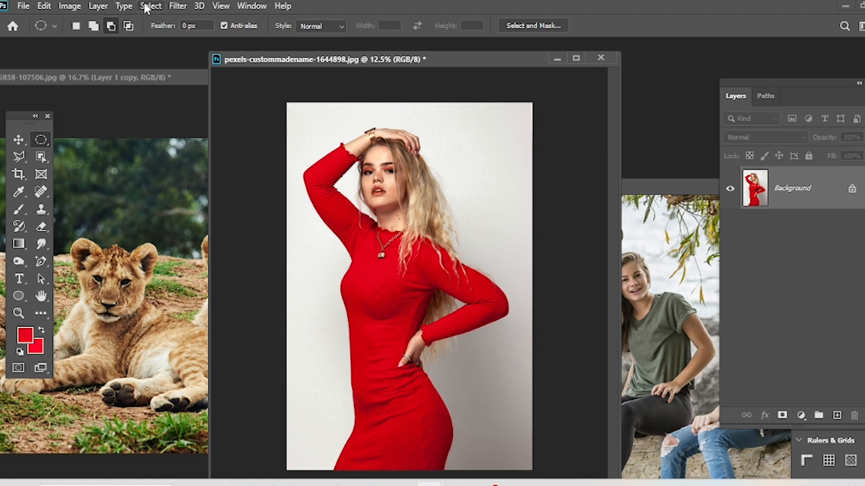
Bring the lion cub photo into full view and undo the duplicated cub layer.
click(143, 7)
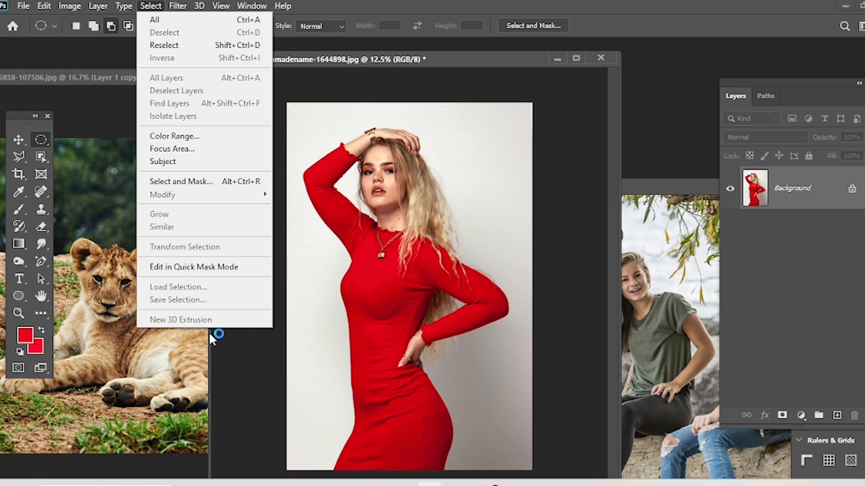
click(92, 73)
drag(179, 79, 306, 50)
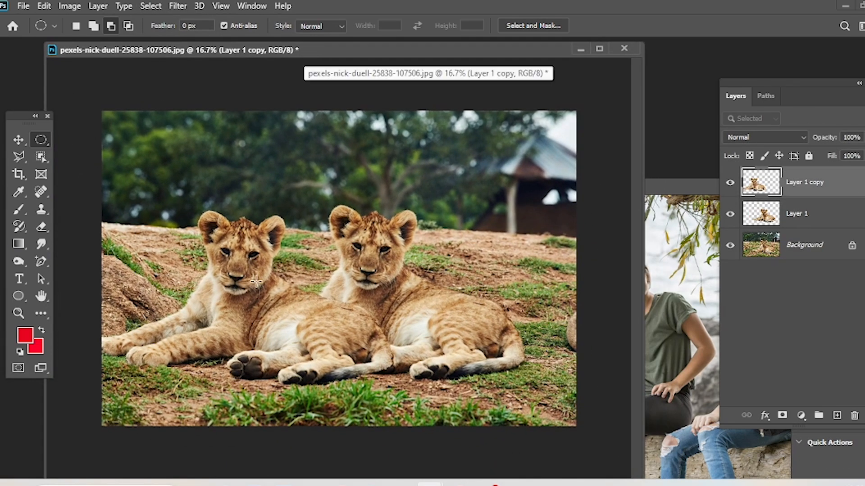
click(18, 140)
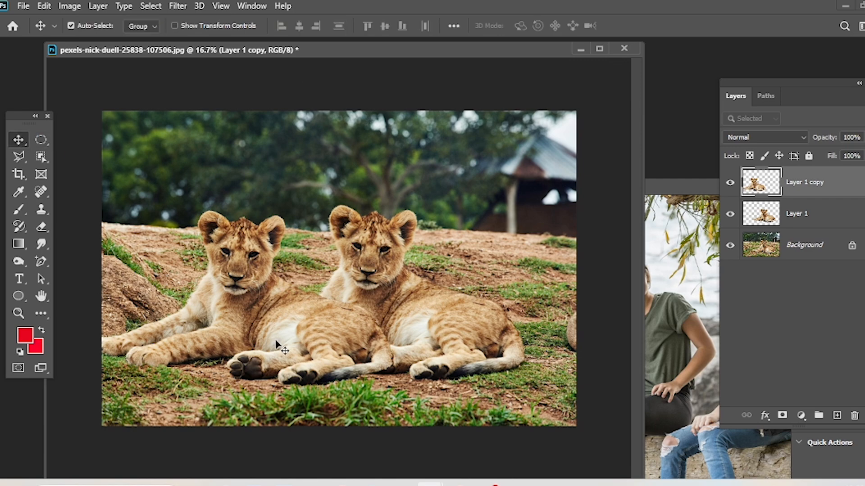
key(ctrl+z)
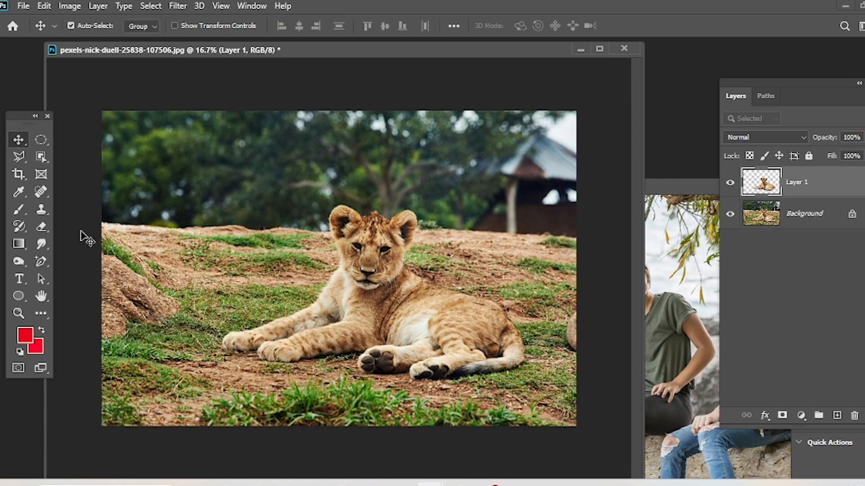
Draw a rectangular selection around the whole lion cub with the Rectangular Marquee tool.
right_click(41, 139)
click(113, 140)
drag(199, 169, 541, 394)
Transform the cub selection into a trapezoid by pulling its corners inward, lower its upper edge to the cub's chin, and apply it.
click(150, 6)
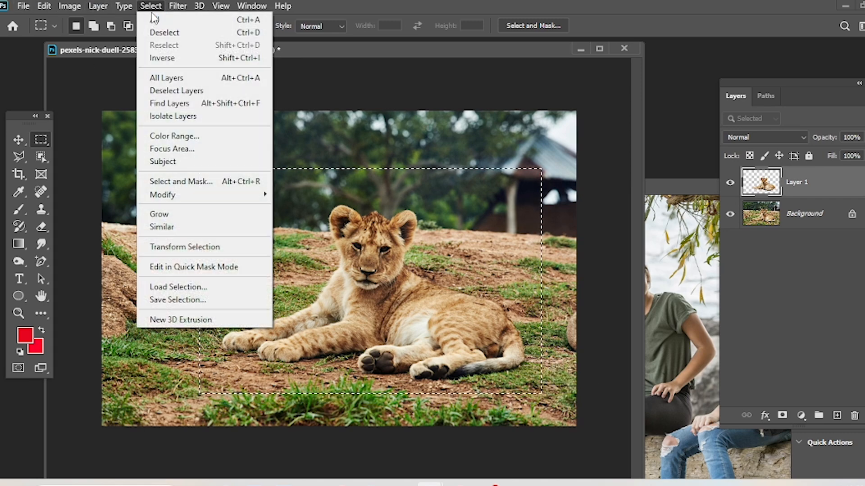
click(208, 248)
drag(198, 169, 247, 190)
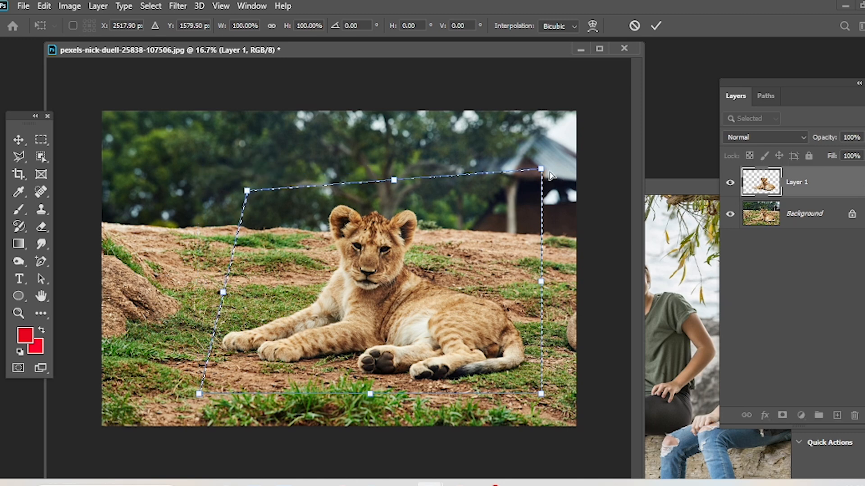
drag(542, 171, 507, 205)
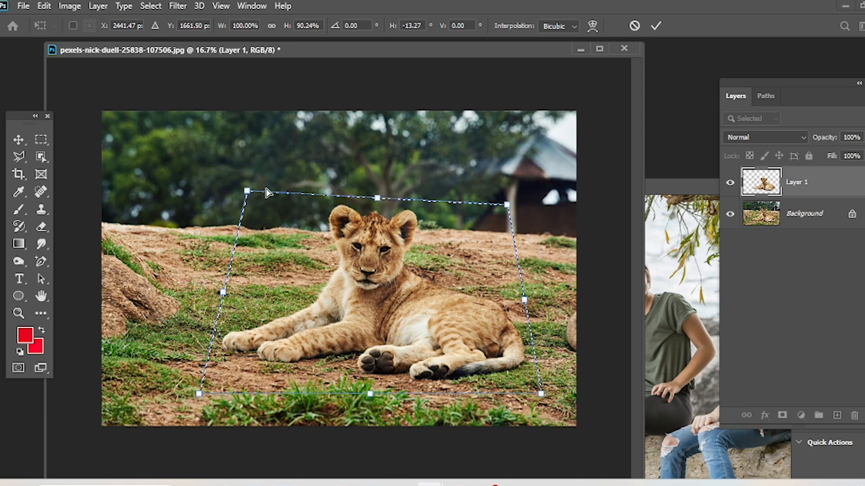
drag(252, 195, 262, 199)
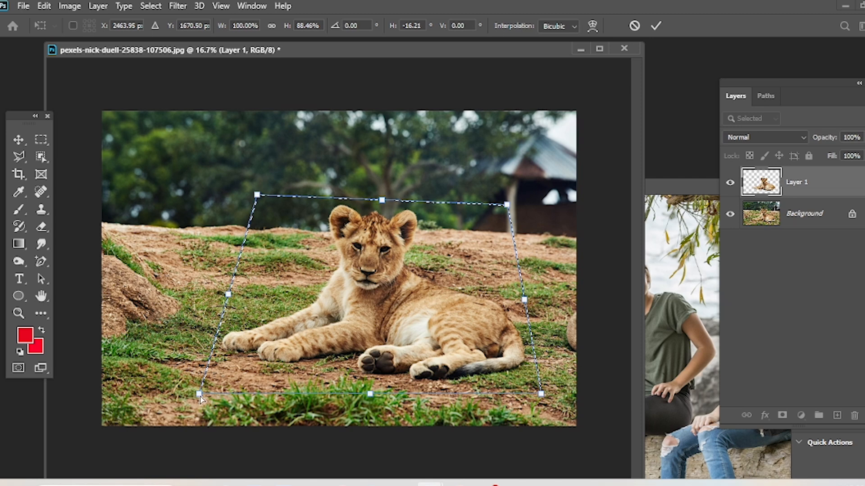
drag(201, 396, 211, 382)
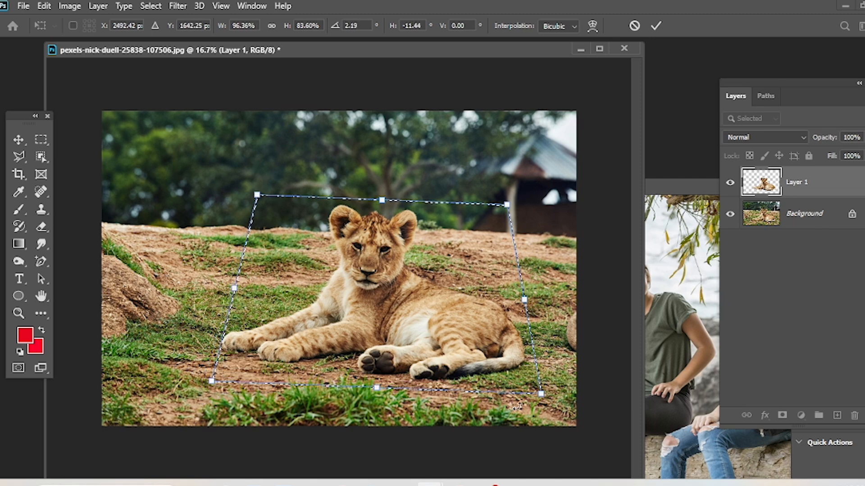
drag(541, 394, 540, 382)
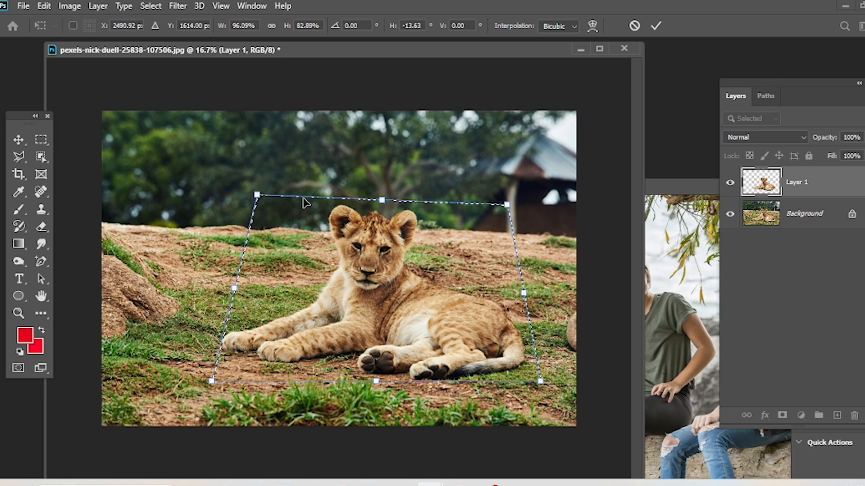
drag(382, 200, 382, 280)
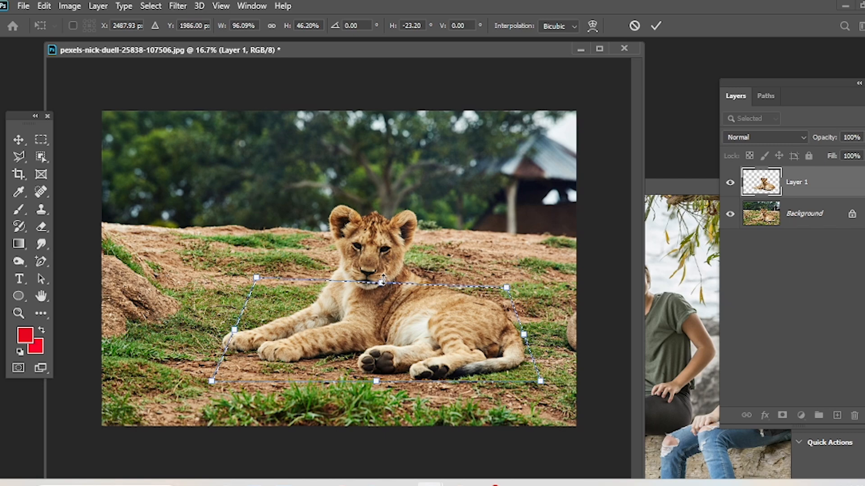
key(Return)
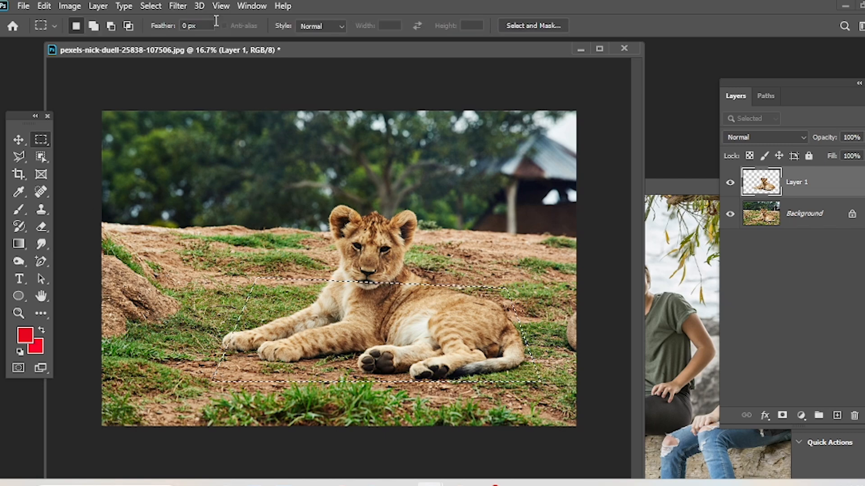
Show the transformed selection in Quick Mask mode, return to normal editing, and deselect.
click(179, 6)
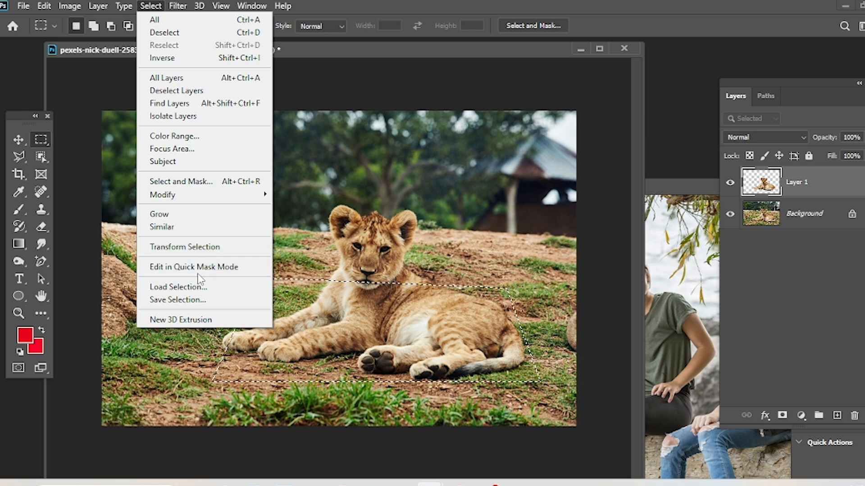
click(216, 269)
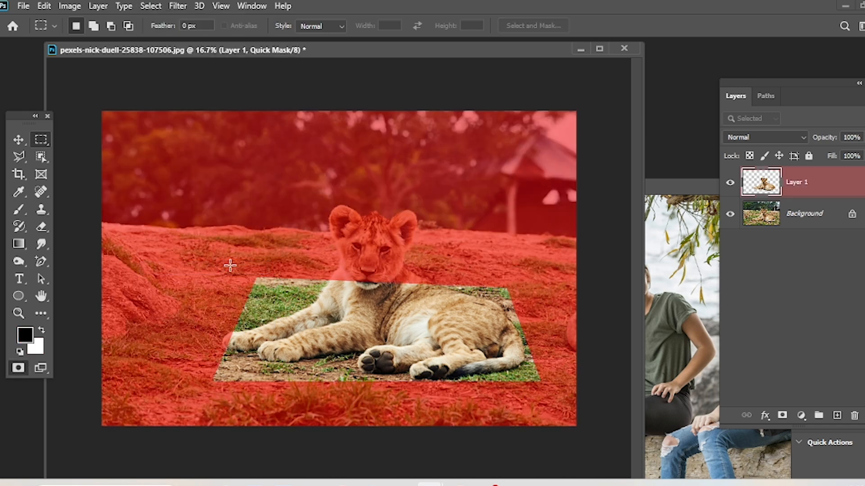
key(q)
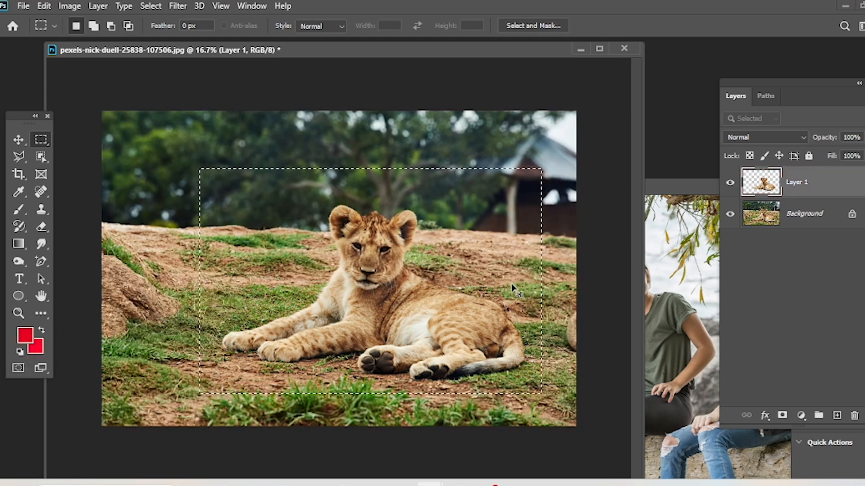
key(ctrl+d)
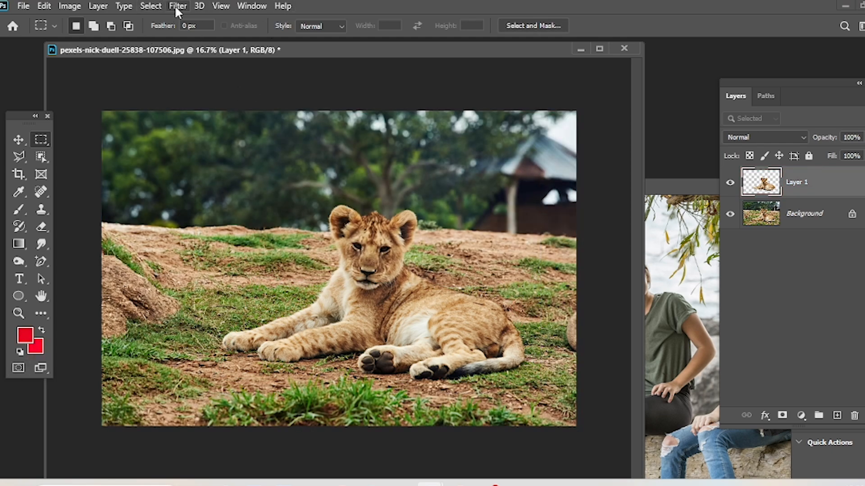
Bring the photo of the two seated girls forward, turn on Quick Mask mode, and enlarge its window to show the whole image.
click(683, 294)
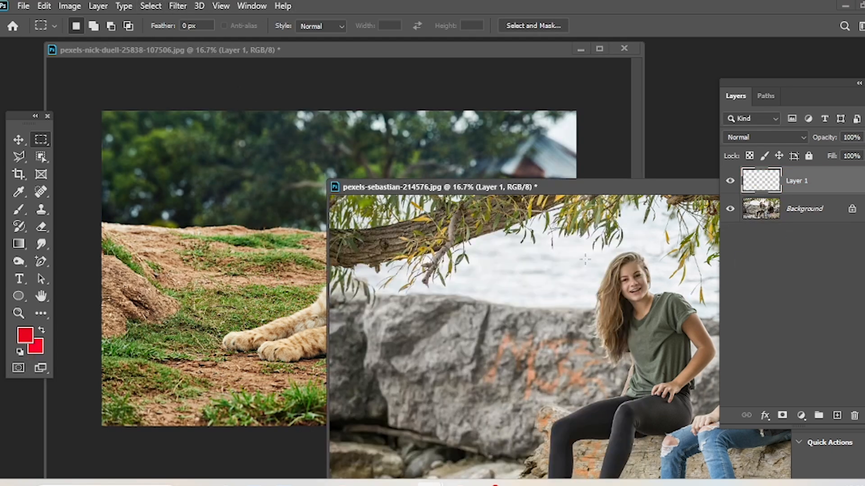
drag(598, 188, 375, 74)
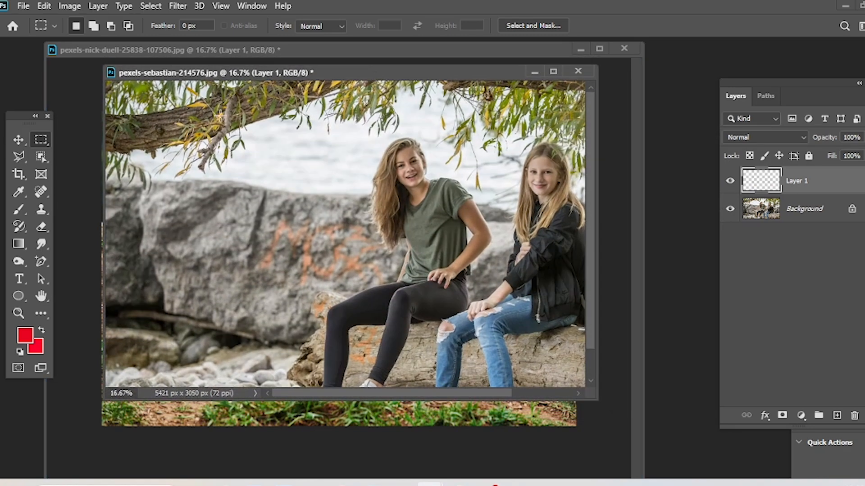
click(150, 6)
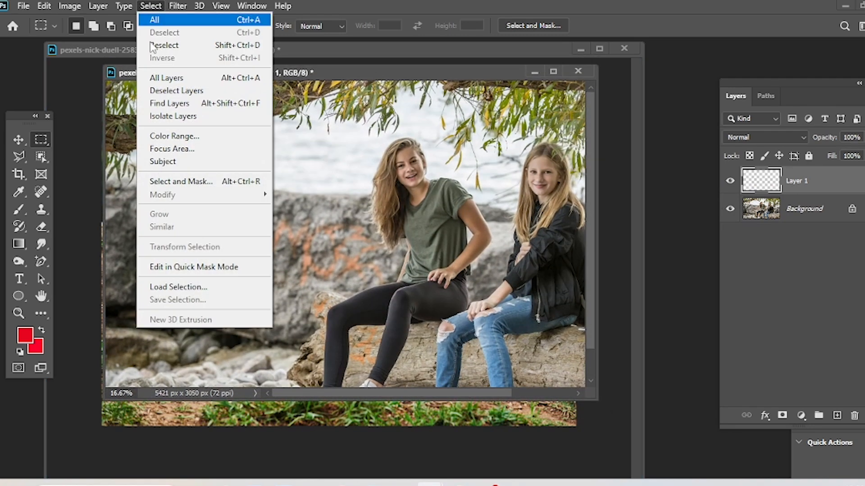
click(187, 267)
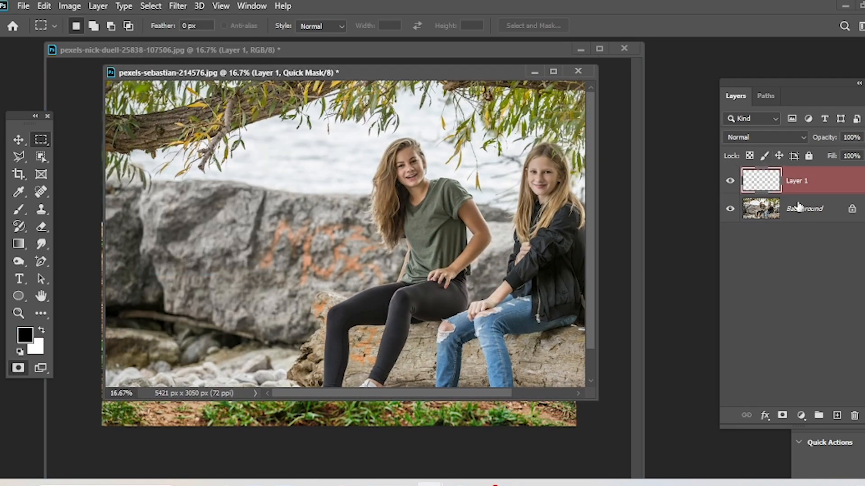
drag(590, 390, 712, 477)
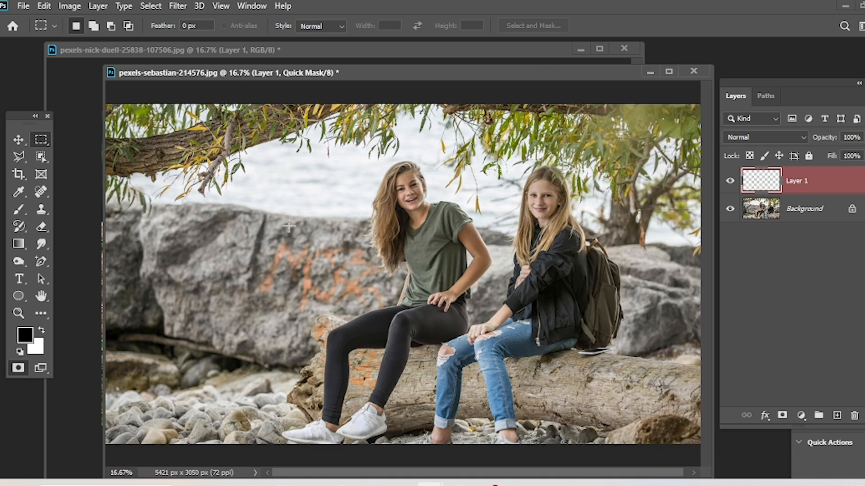
drag(389, 207, 340, 298)
key(ctrl+d)
click(153, 7)
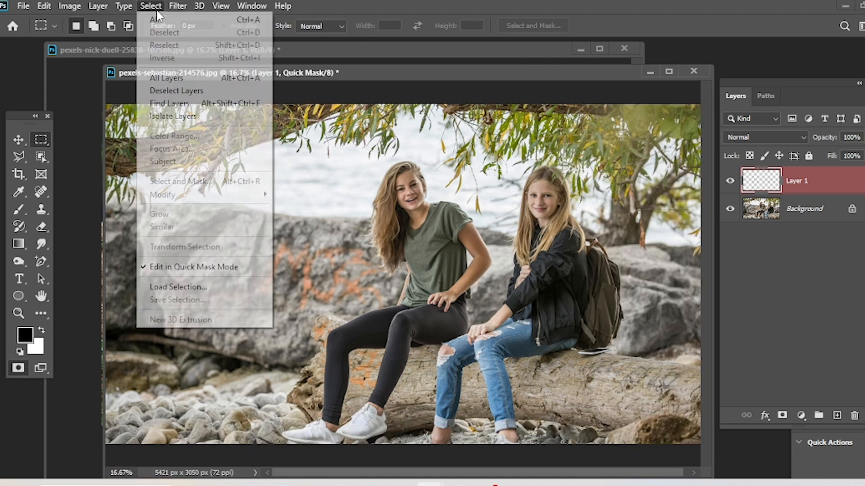
click(210, 289)
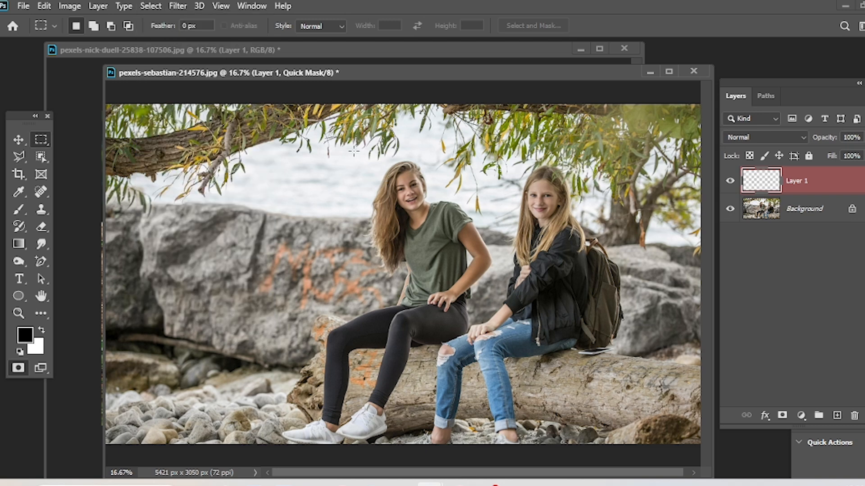
Try the Quick Selection tool in Quick Mask mode on the head and shoulders of the girl in the green T-shirt.
click(47, 156)
click(77, 170)
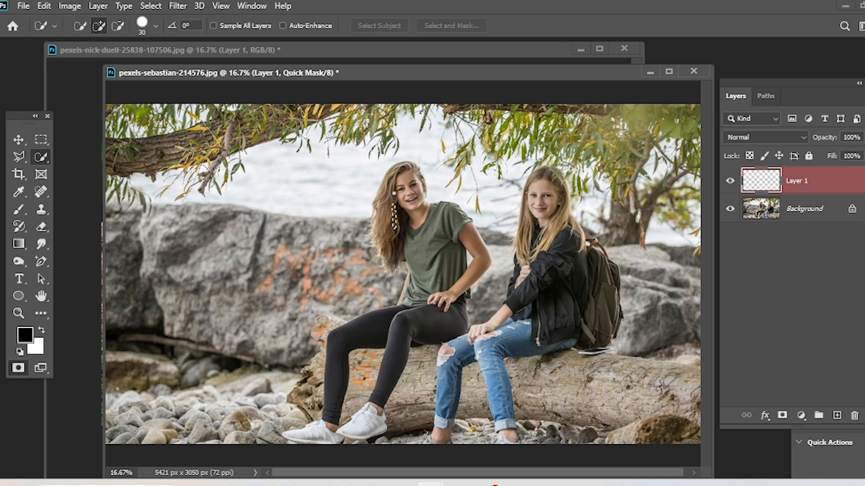
drag(411, 171, 439, 226)
drag(468, 233, 379, 227)
key(ctrl+d)
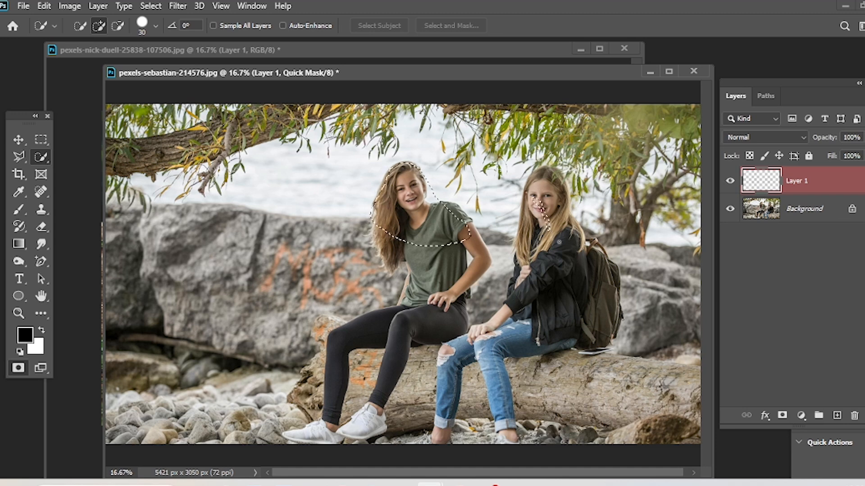
Delete Layer 1 and quick-select the hair and upper body of the girl in the green T-shirt on the Background layer.
key(Delete)
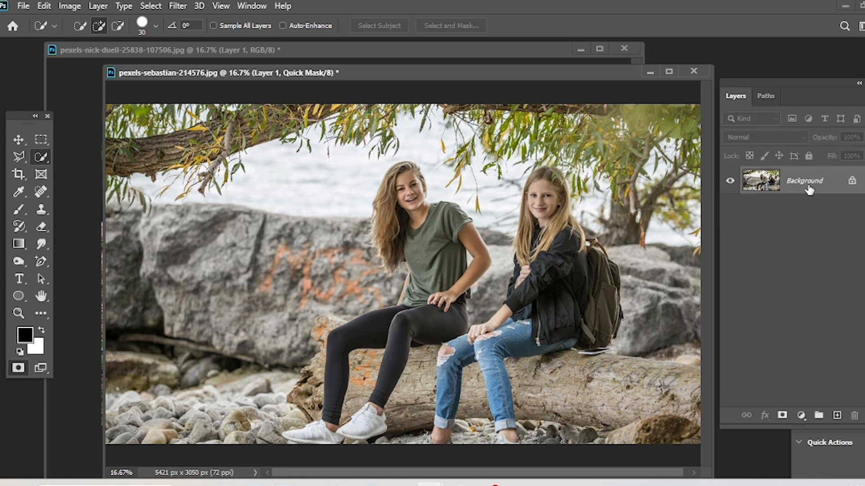
mouse_move(397, 208)
mouse_down()
mouse_move(402, 184)
mouse_move(433, 247)
mouse_move(442, 245)
mouse_up()
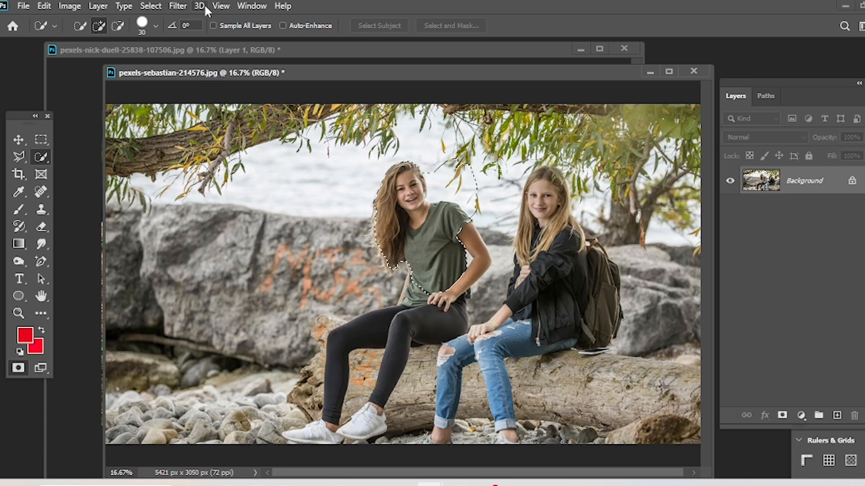
Load the Quick Mask channel of pexels-sebastian-214576.jpg as a new selection, and deselect it.
click(150, 6)
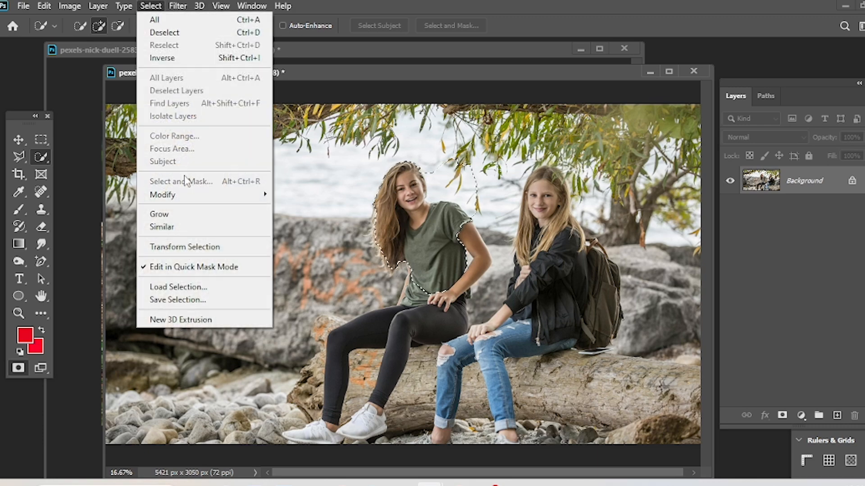
click(179, 289)
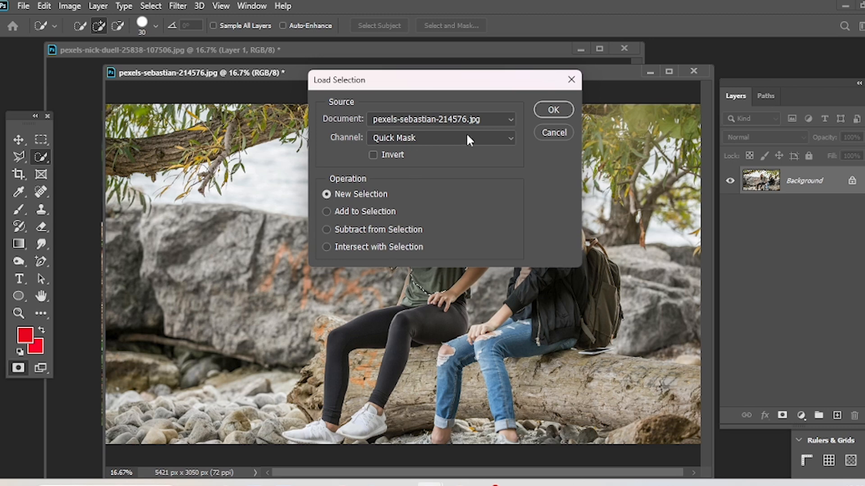
click(460, 120)
click(455, 118)
click(396, 139)
click(395, 141)
click(438, 113)
click(438, 112)
click(546, 113)
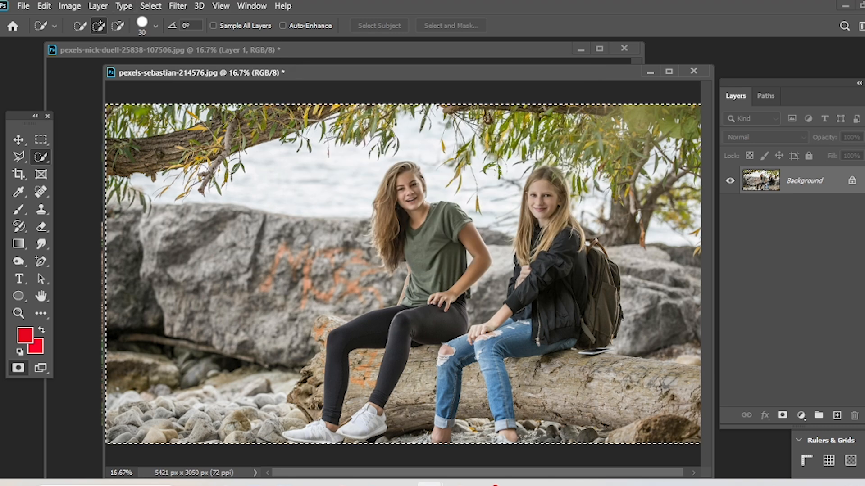
key(ctrl+d)
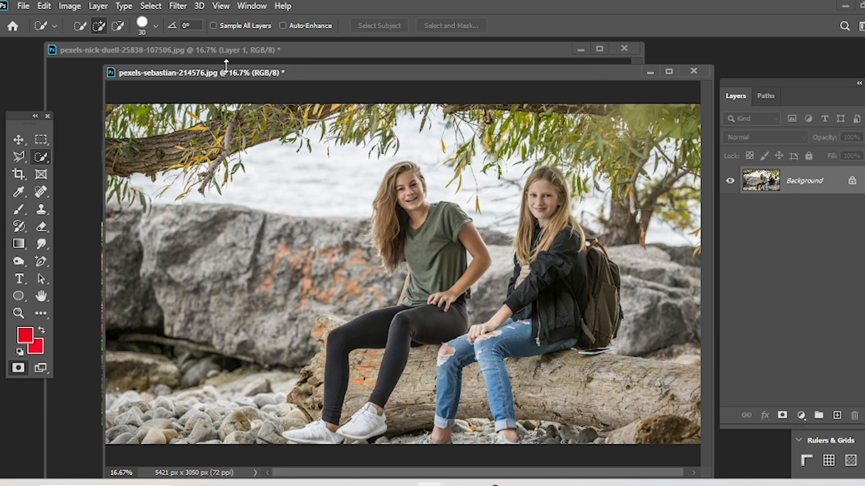
click(149, 6)
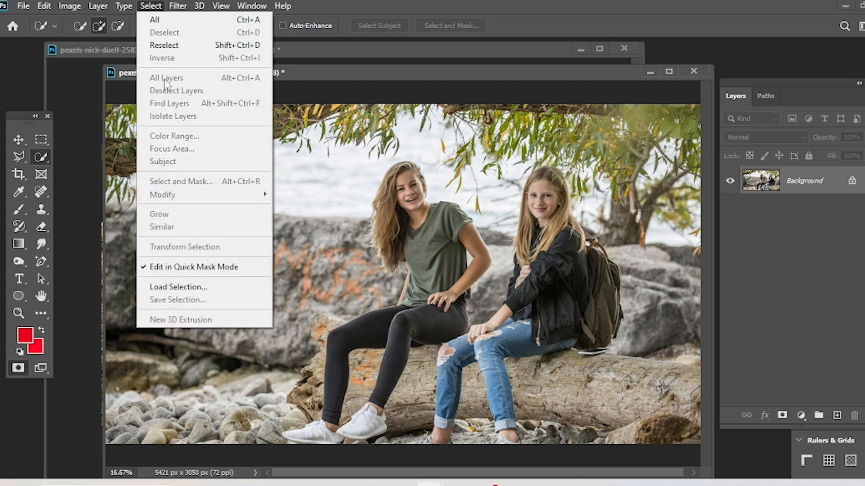
click(192, 287)
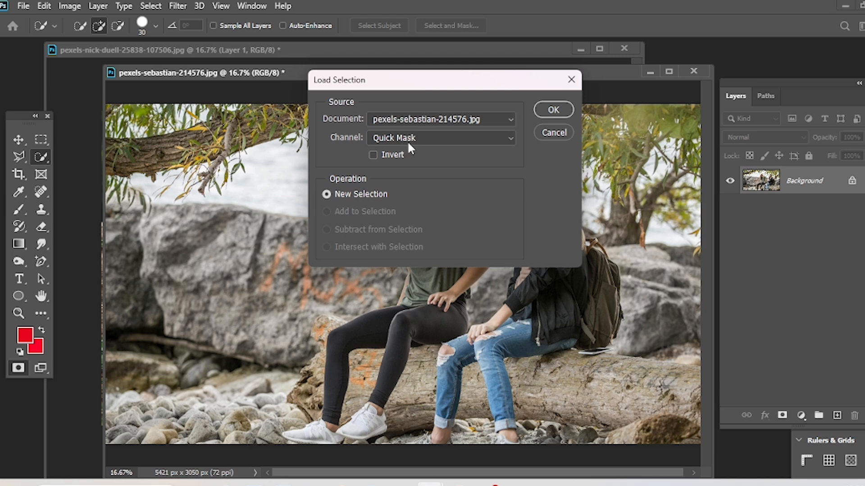
click(560, 136)
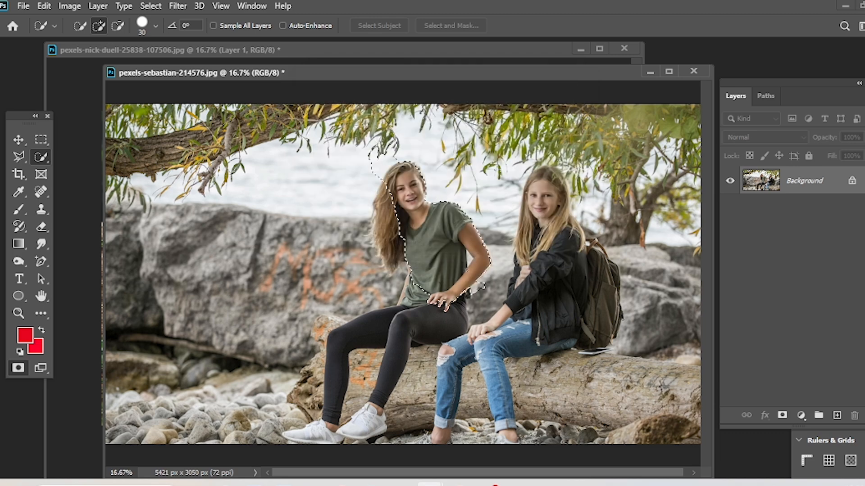
Save the selection around the girl in the green T-shirt as a new channel named "face".
click(150, 7)
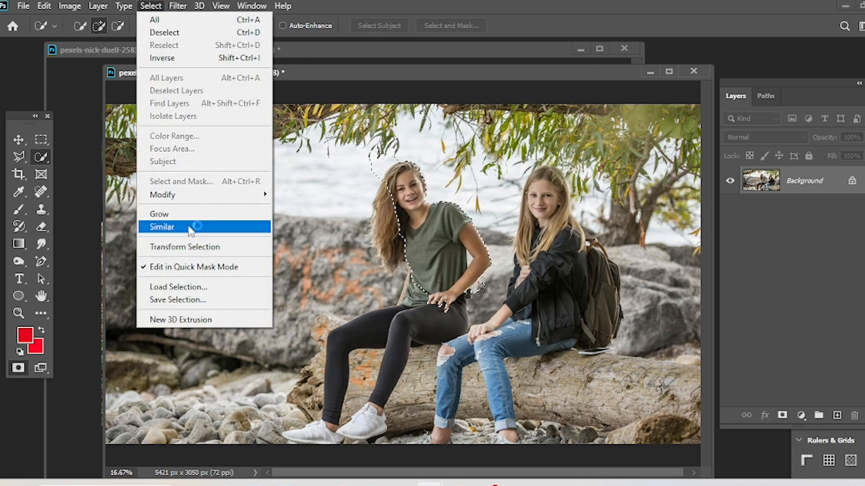
click(192, 299)
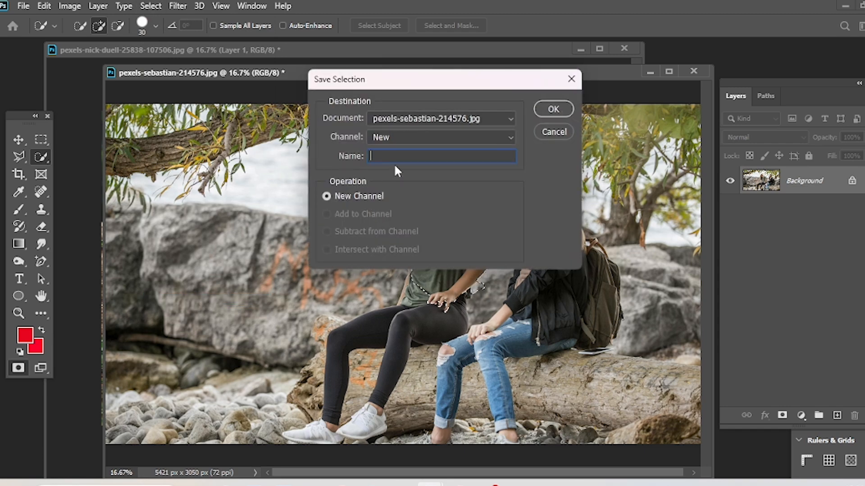
text(face)
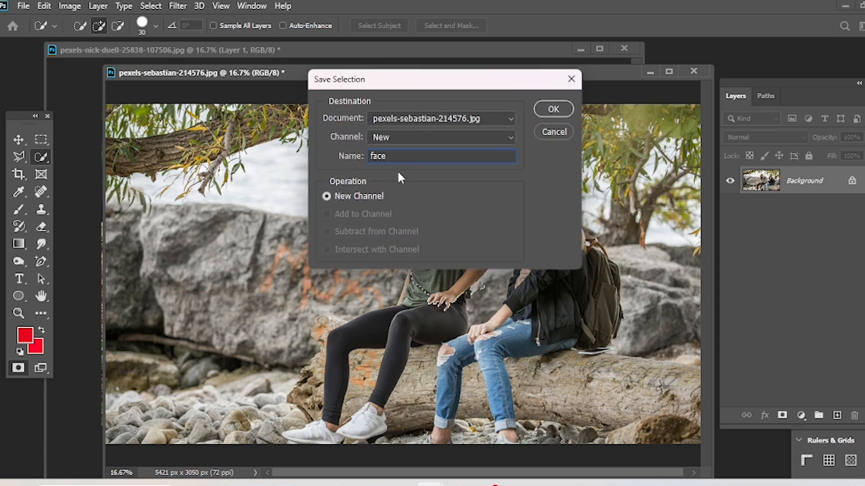
click(553, 109)
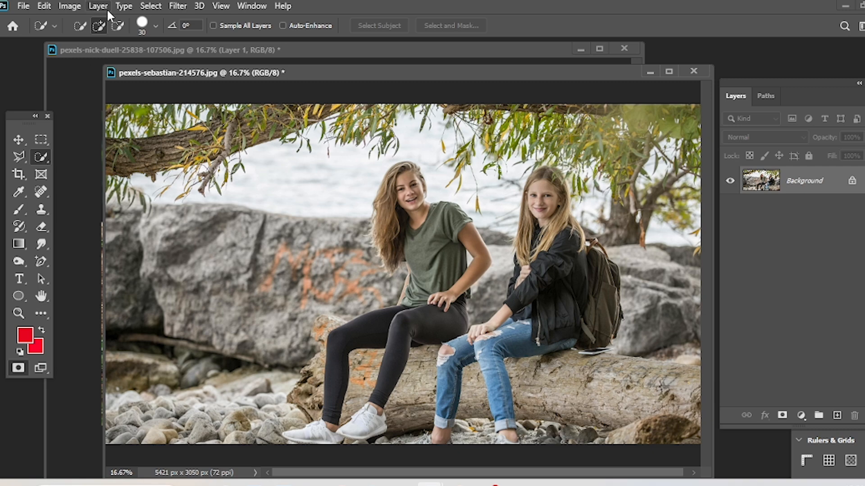
Load the saved "face" channel as a new selection, and deselect it.
click(149, 7)
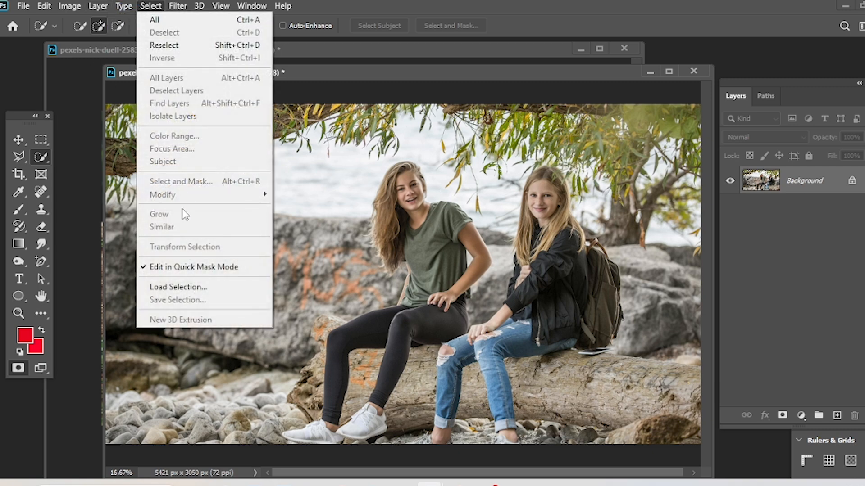
click(177, 287)
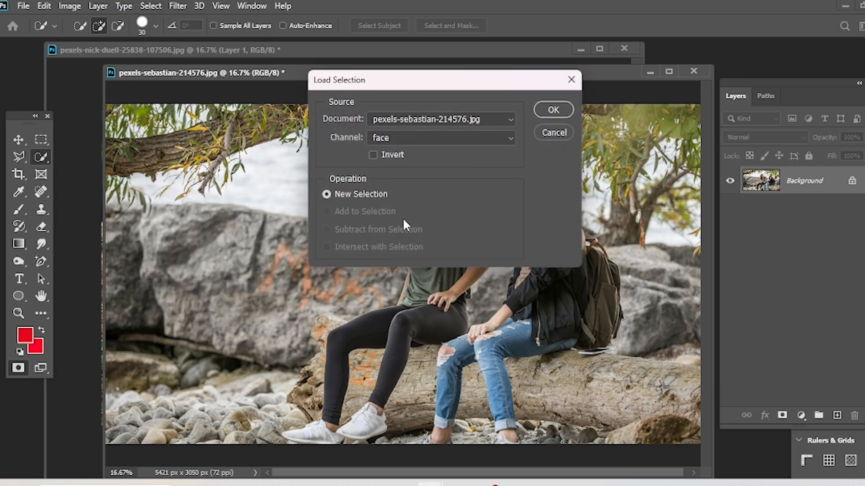
click(386, 136)
click(417, 137)
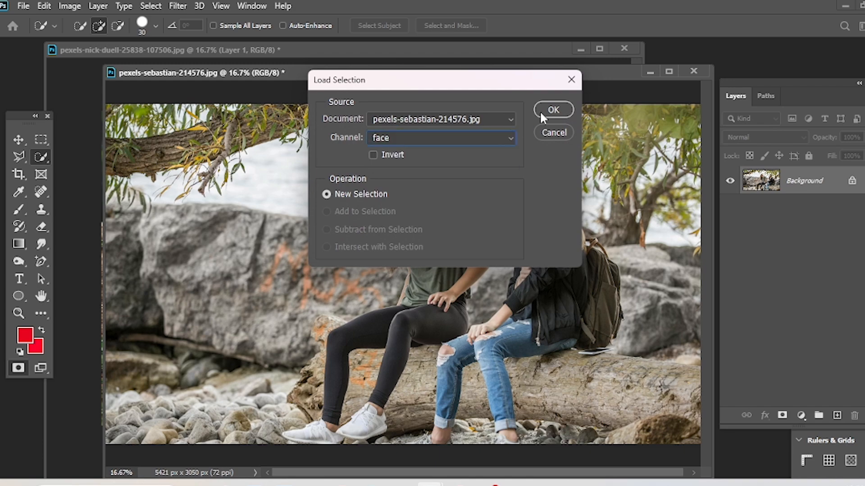
click(552, 110)
key(ctrl+d)
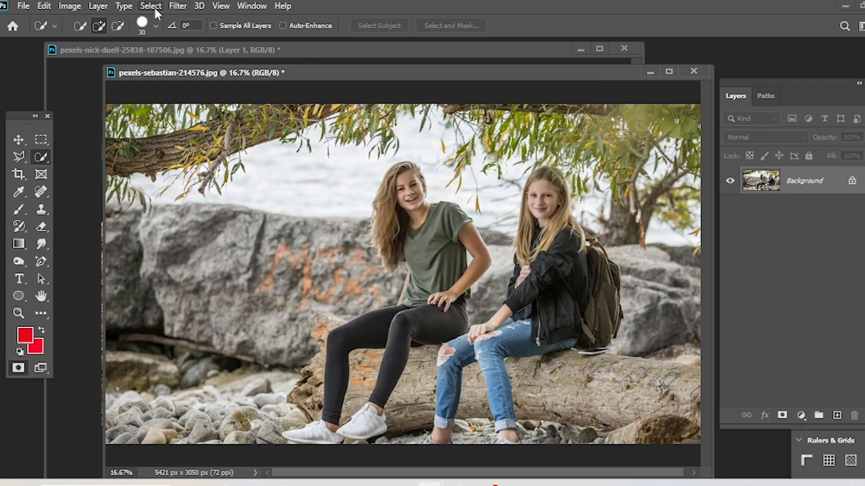
click(155, 7)
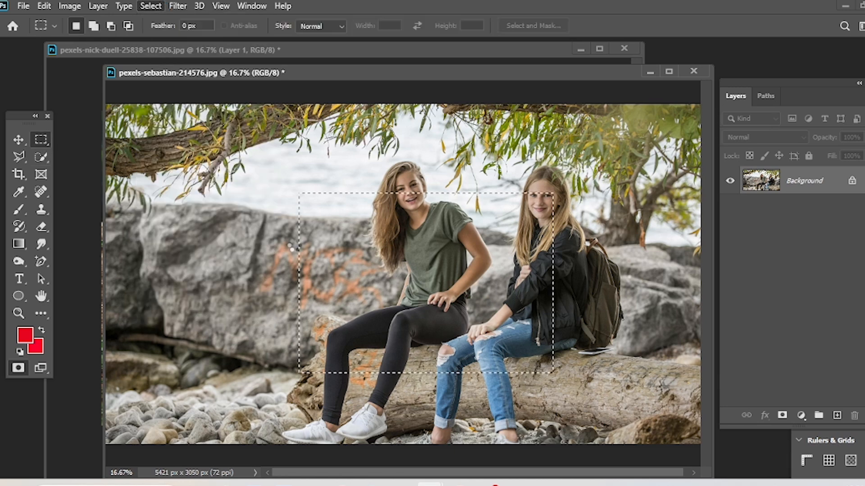